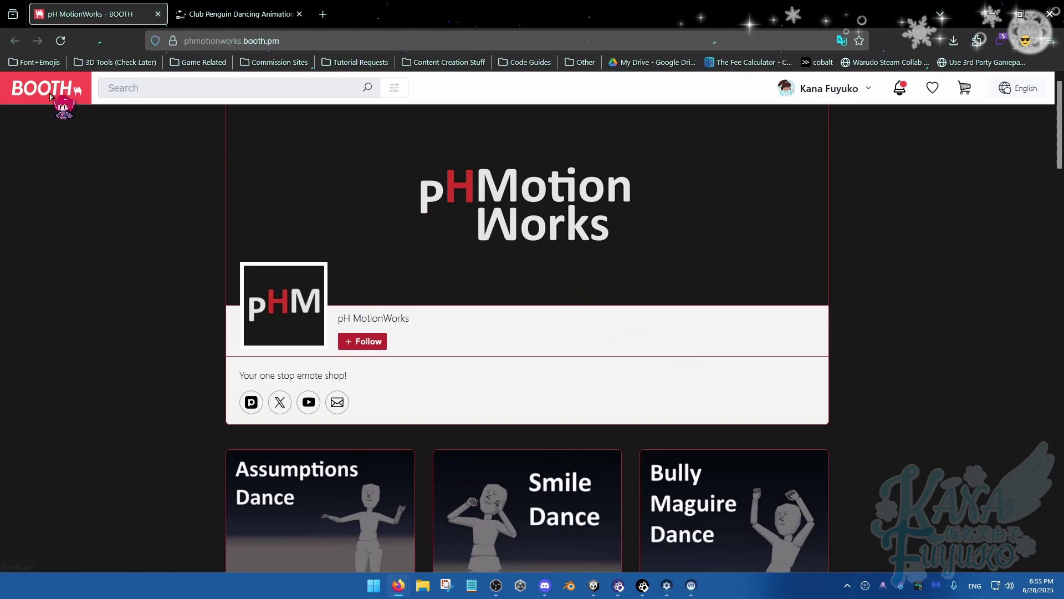
- Examine the dance animation listings in the pH MotionWorks BOOTH shop and the Club Penguin Dancing Animation page on VRCMods
left_click(218, 14)
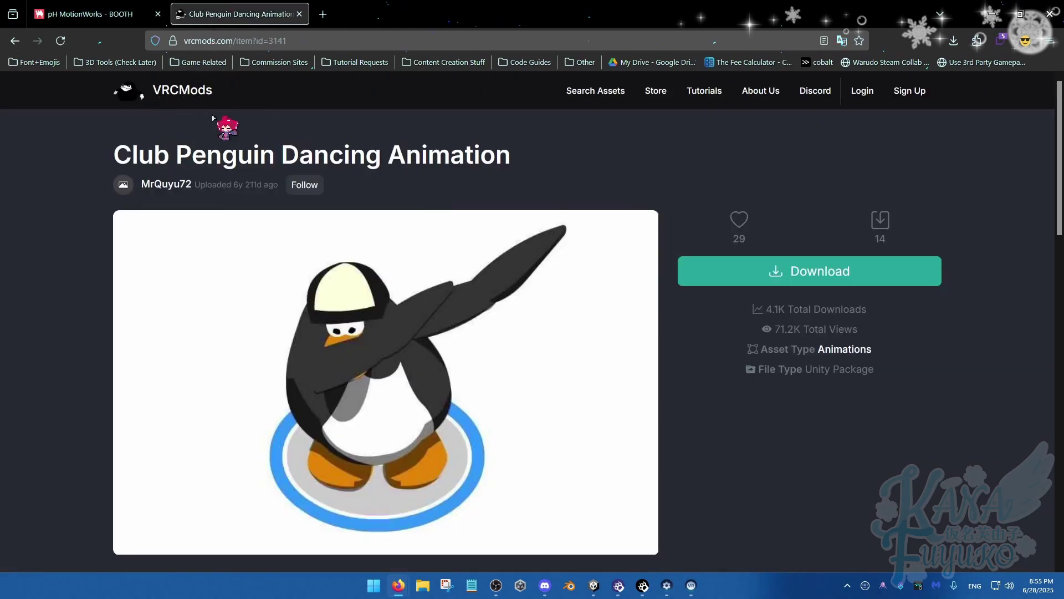
left_click(109, 5)
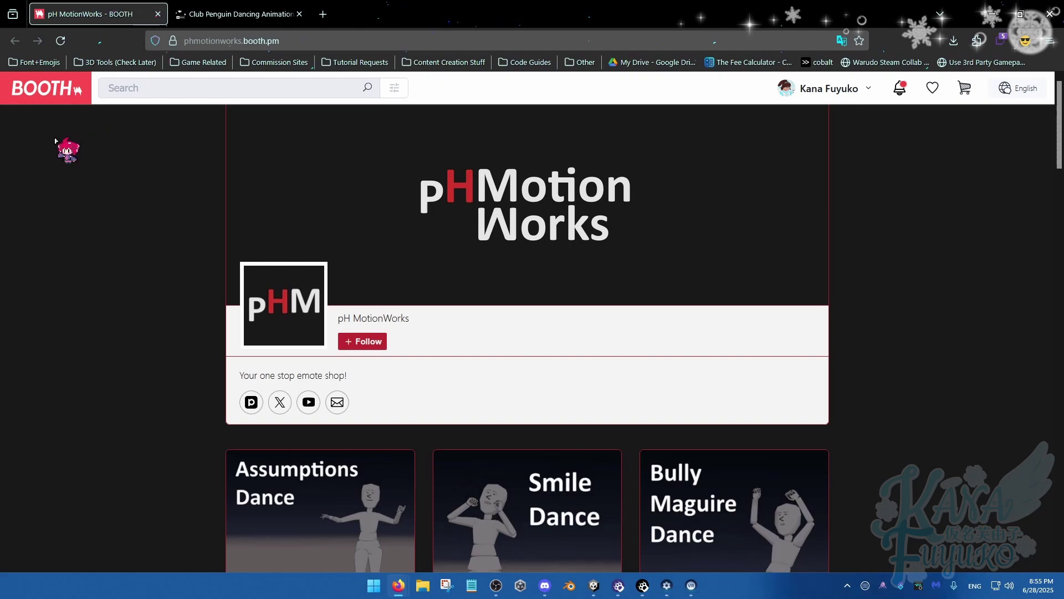
left_click(488, 194)
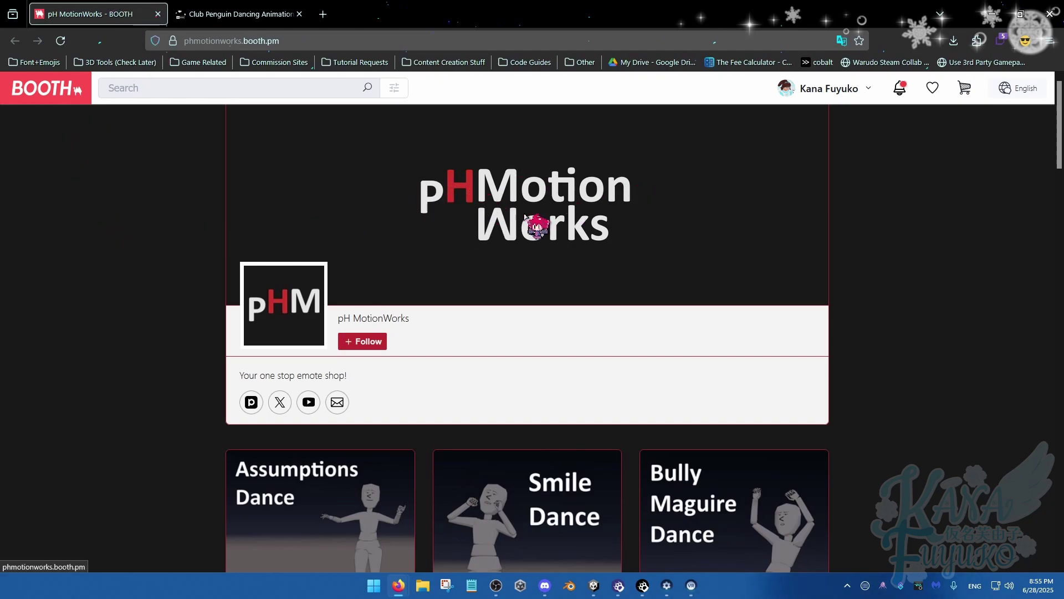
scroll(434, 408, "down", 2)
scroll(434, 408, "down", 2)
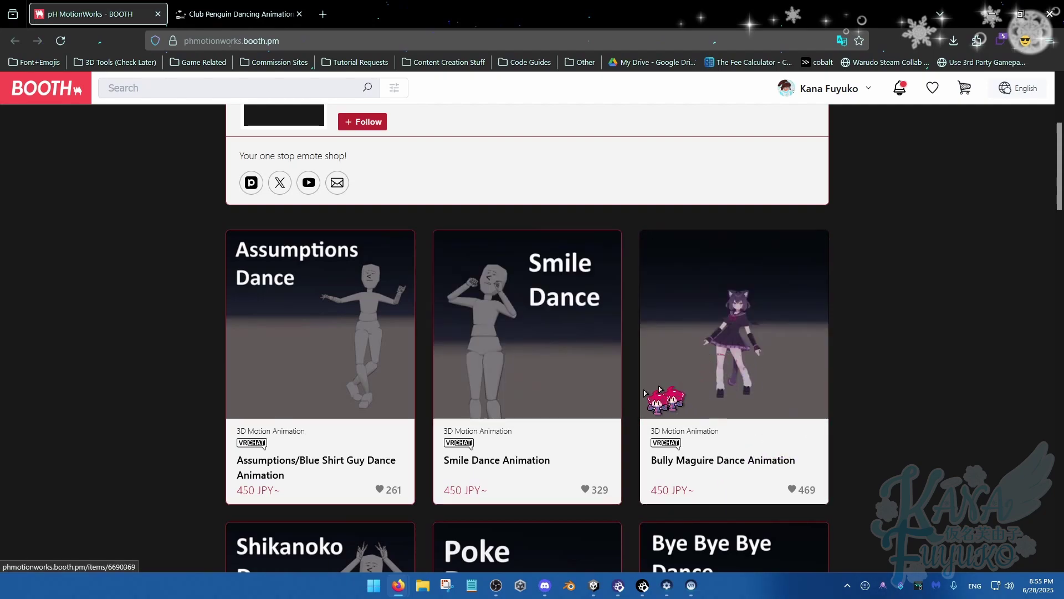
scroll(268, 455, "down", 4)
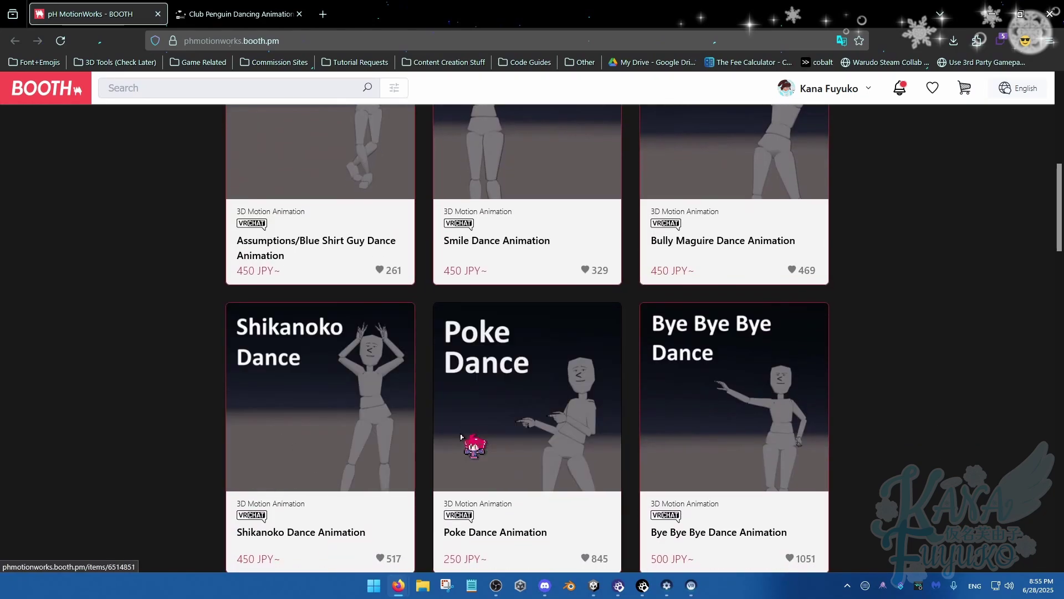
scroll(646, 358, "up", 6)
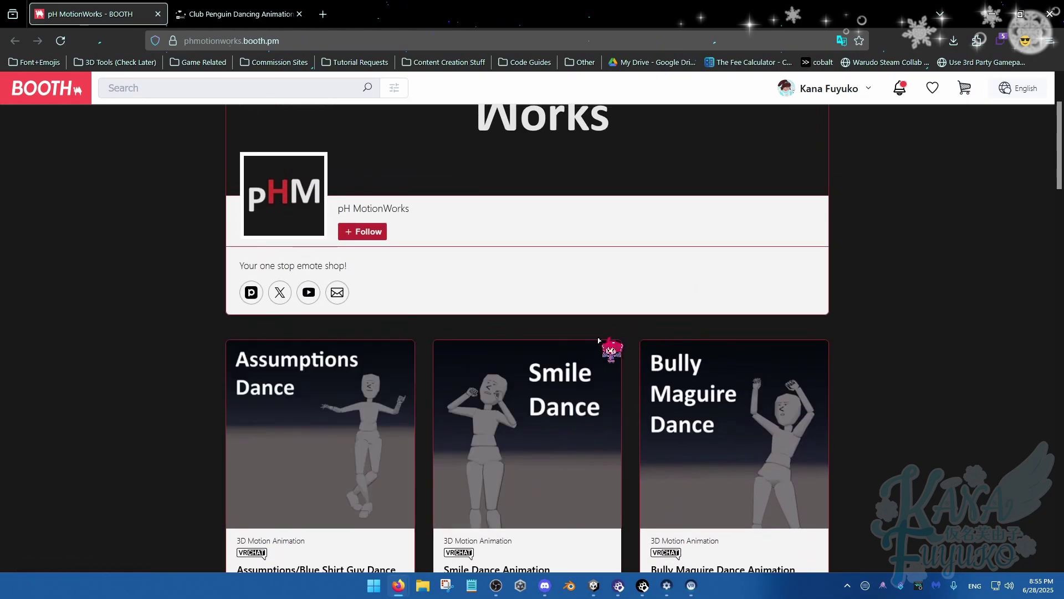
scroll(599, 340, "up", 2)
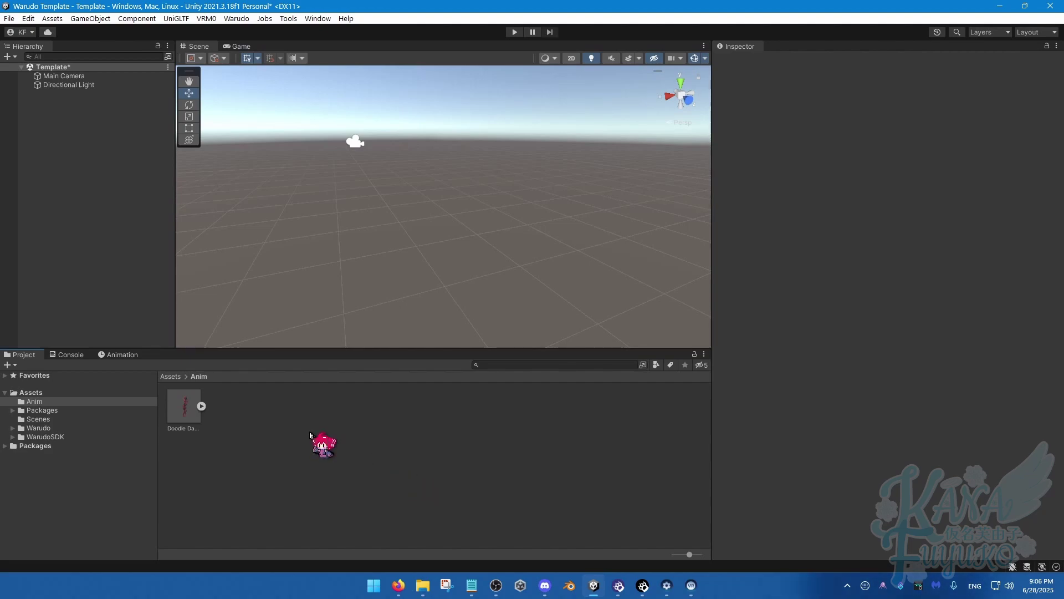
- In Unity, set the Doodle Dance model's rig animation type to Humanoid and apply the import settings
left_click(184, 411)
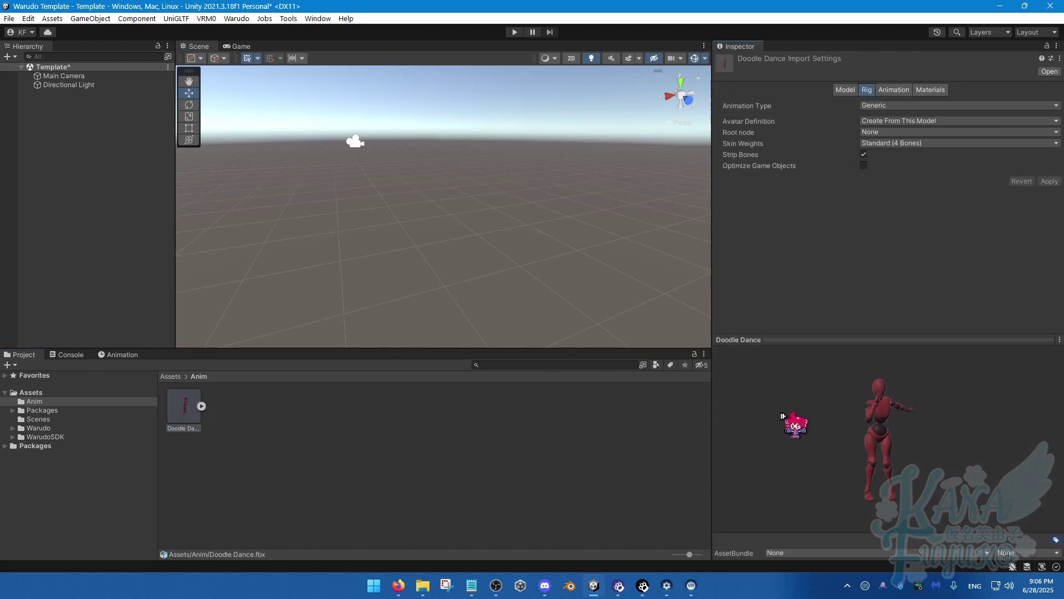
left_click(874, 406)
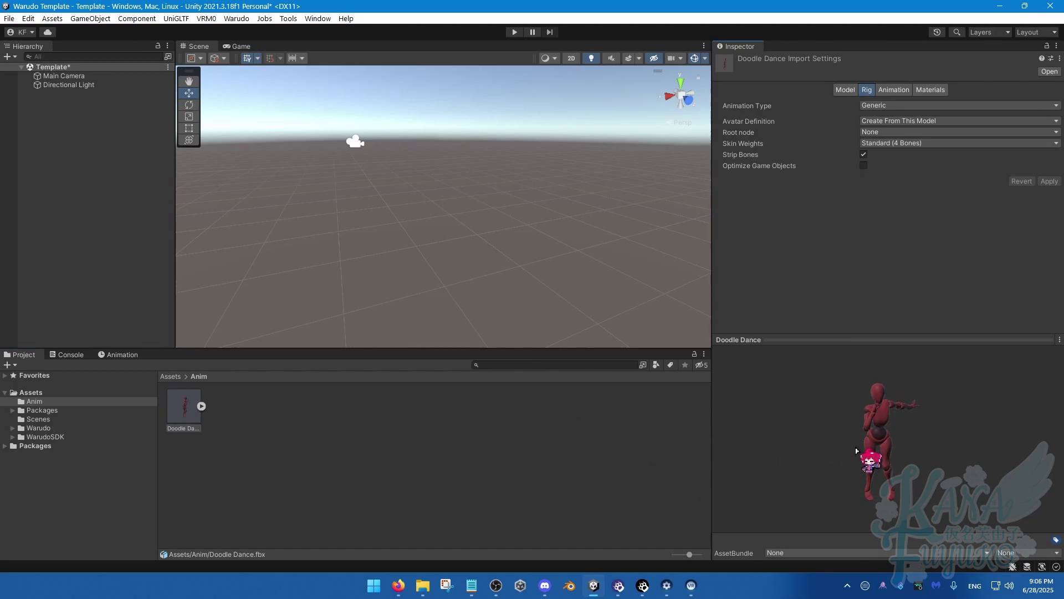
left_click_drag(857, 451, 881, 434)
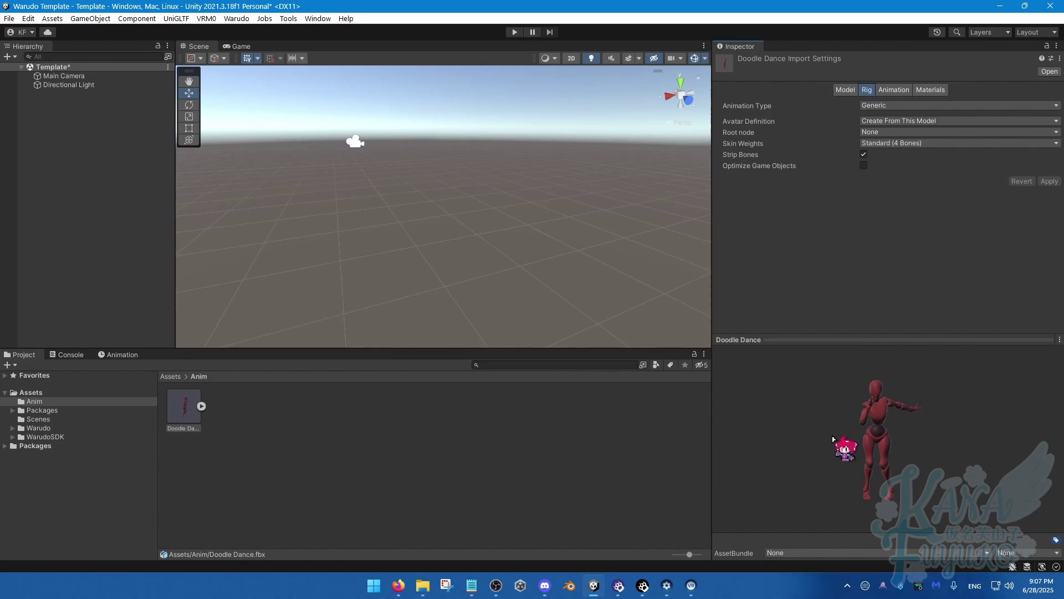
left_click_drag(841, 435, 926, 428)
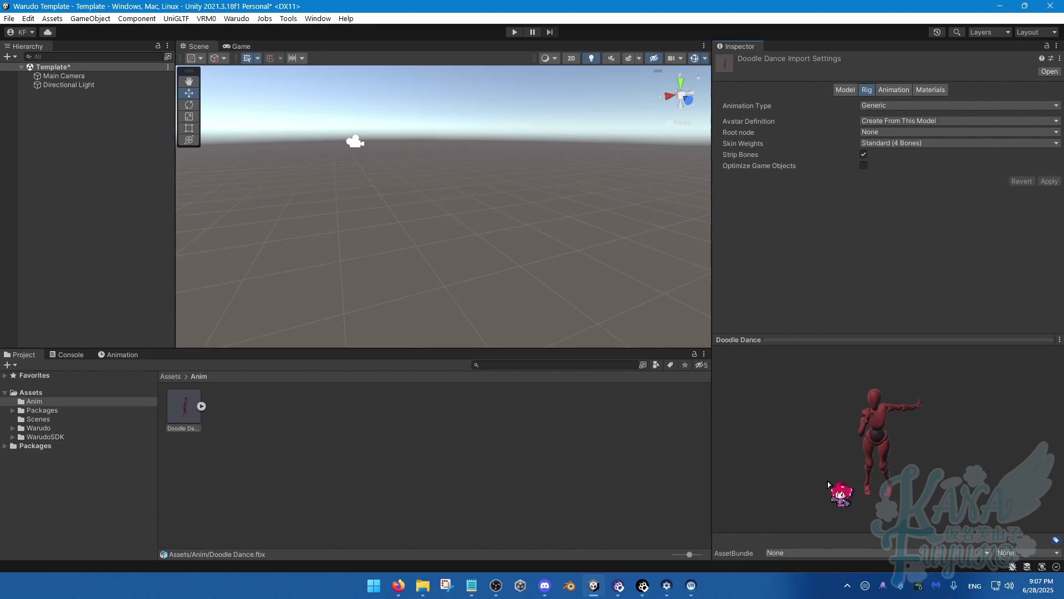
left_click(882, 106)
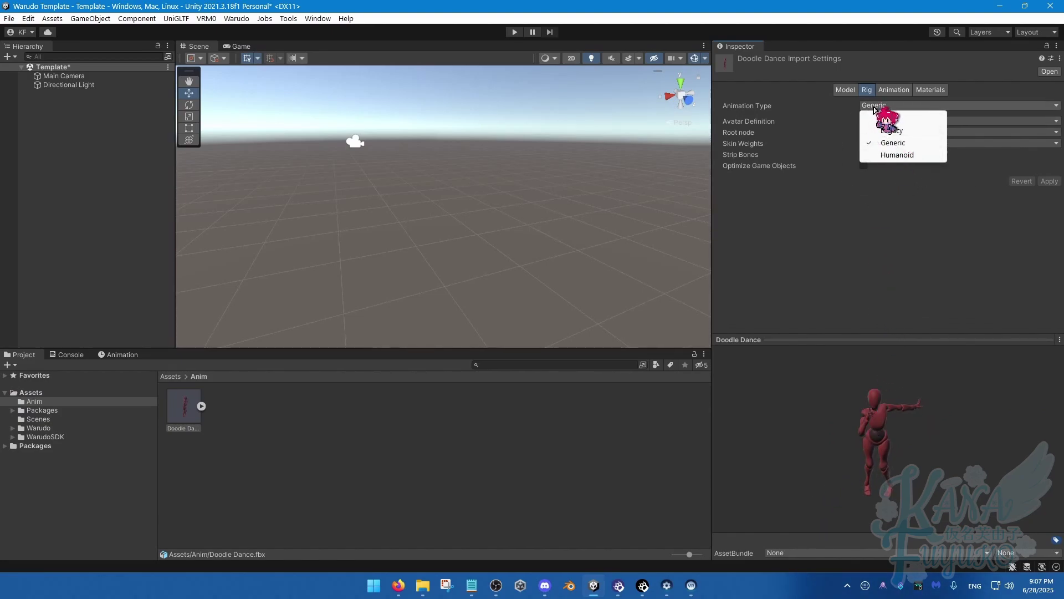
left_click(895, 155)
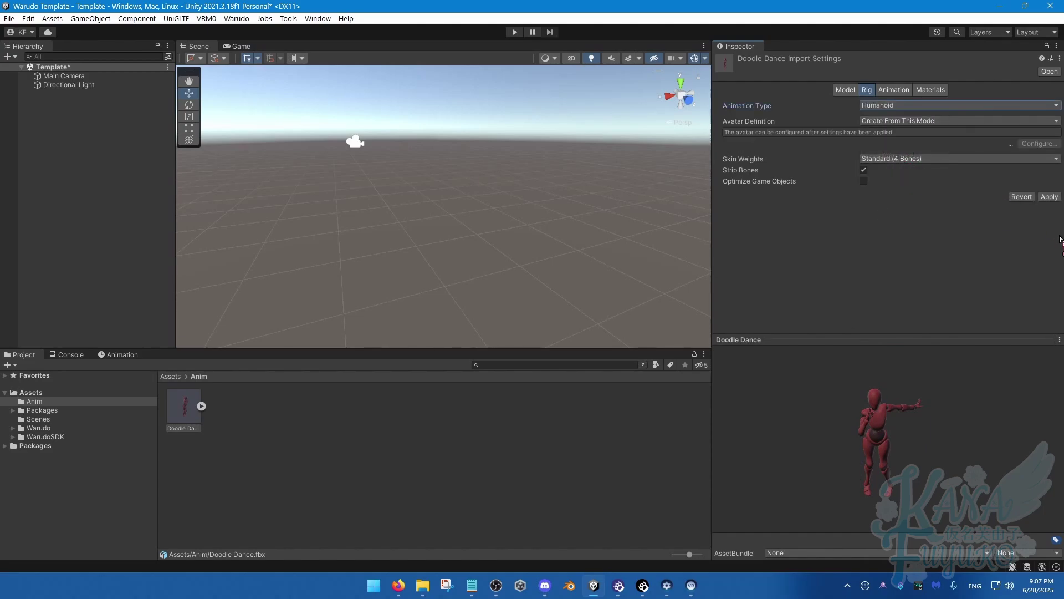
left_click(1049, 197)
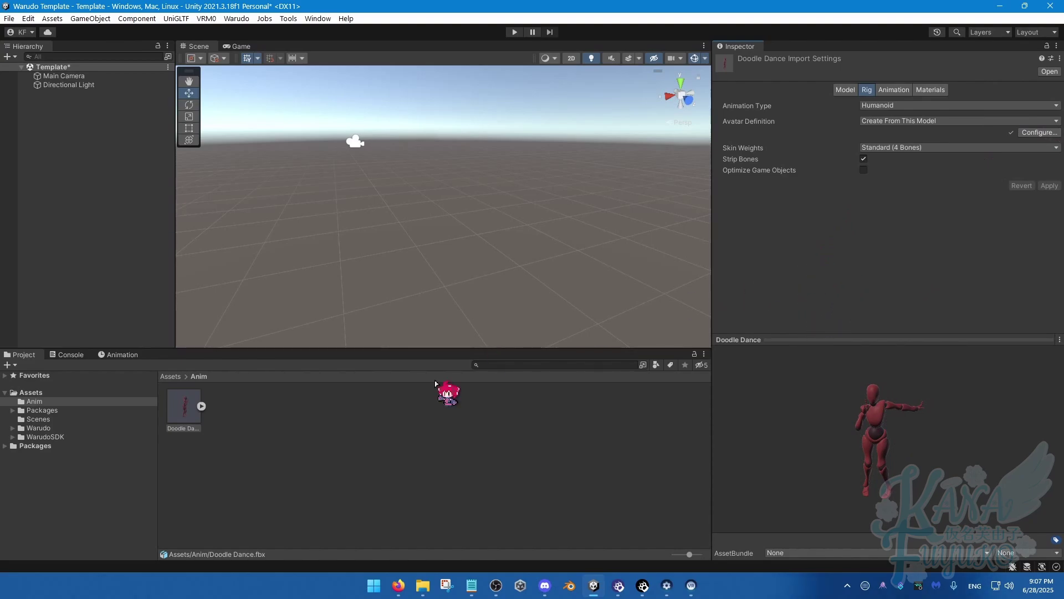
- Expand the Doodle Dance model's contents and preview the Armature|Action animation clip from the front
left_click(202, 407)
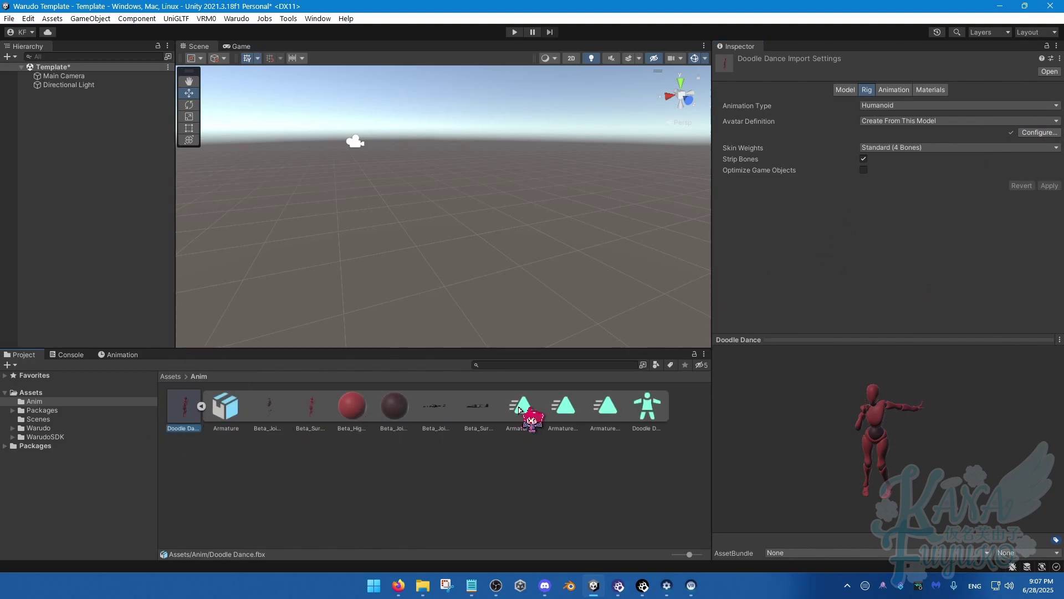
left_click(526, 413)
left_click(603, 410)
left_click(531, 411)
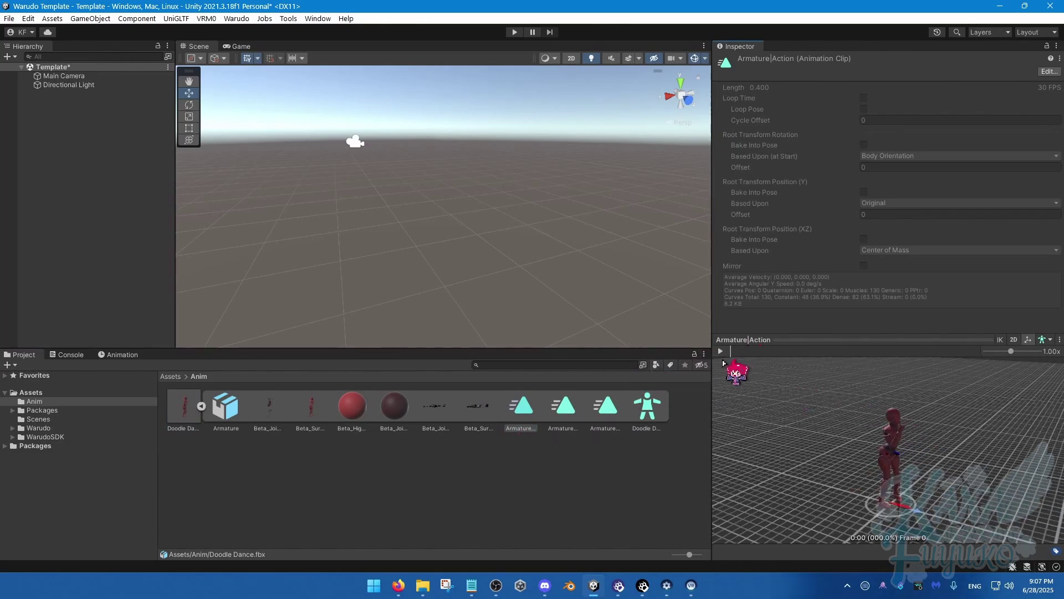
left_click(720, 351)
left_click_drag(815, 446, 765, 399)
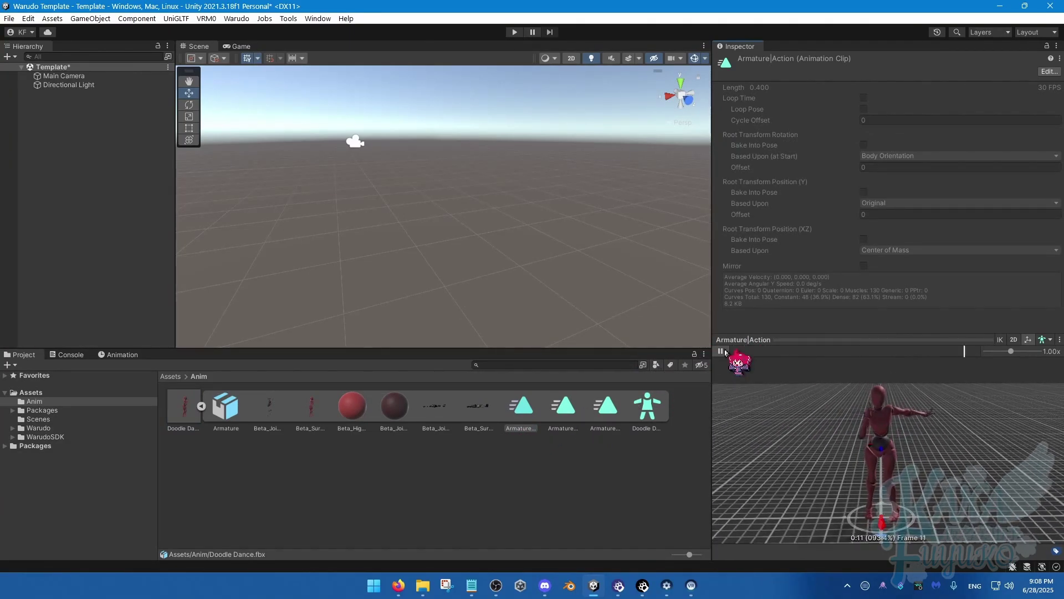
- Duplicate the Armature|Action clip out of the Doodle Dance model into the Anim folder and collapse the model's contents
left_click(488, 443)
left_click(520, 419)
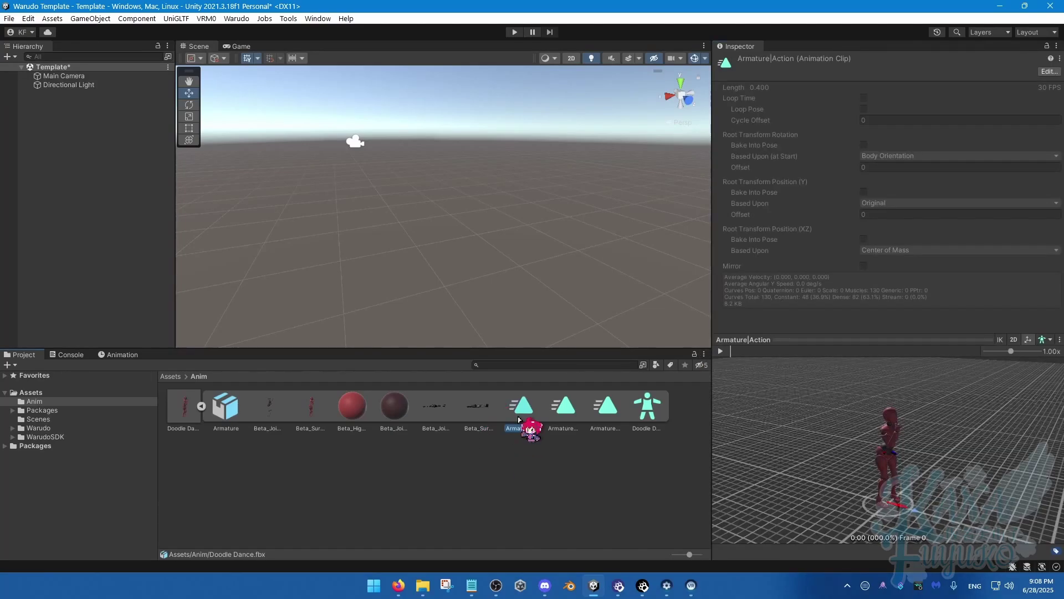
key("ctrl+d")
left_click(243, 406)
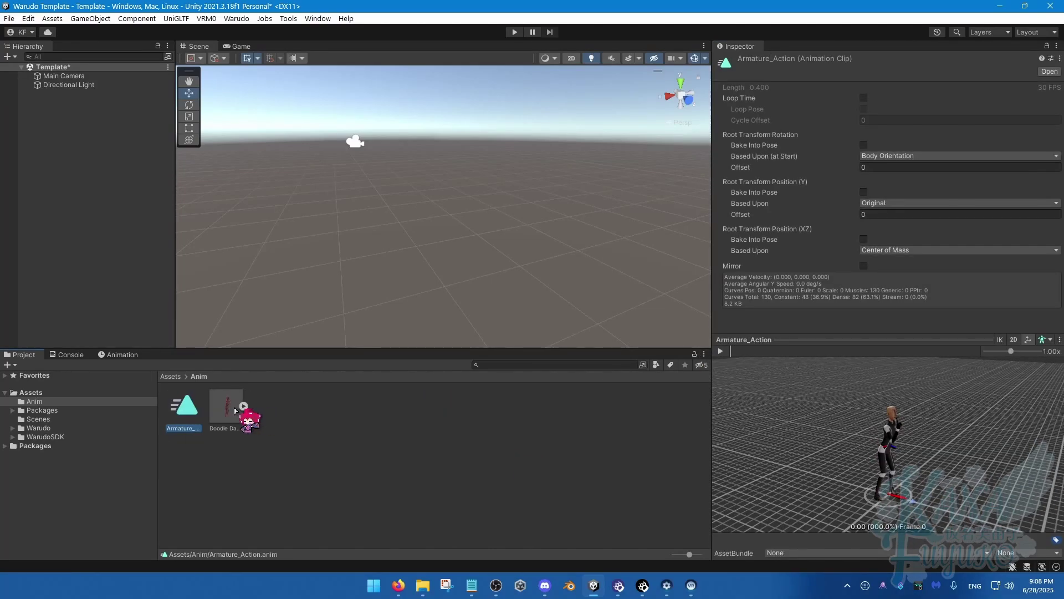
- Rename the duplicated animation clip as Doodle Dance
right_click(185, 412)
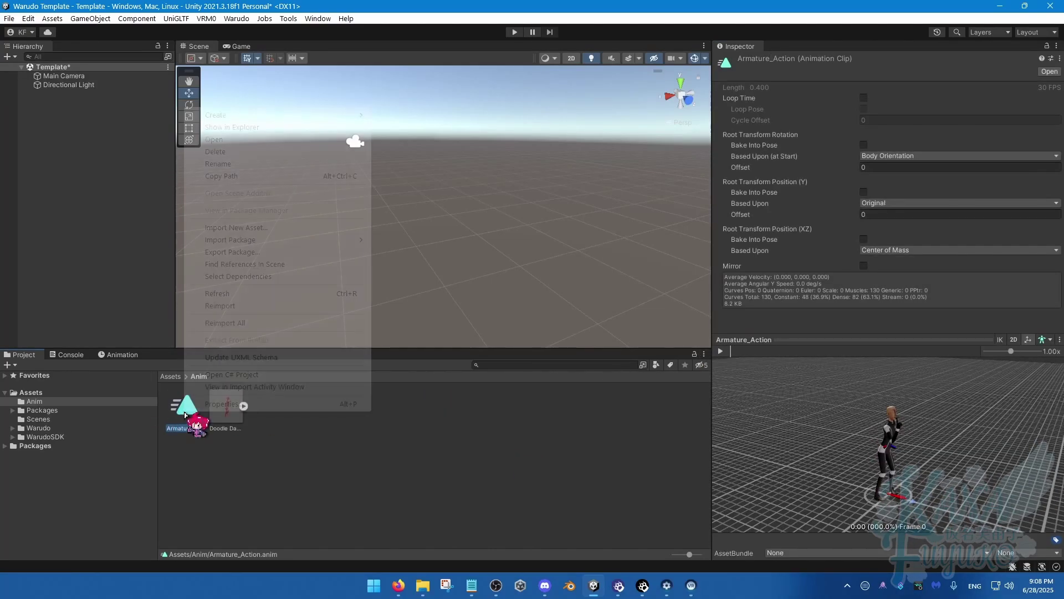
left_click(219, 166)
type("Do")
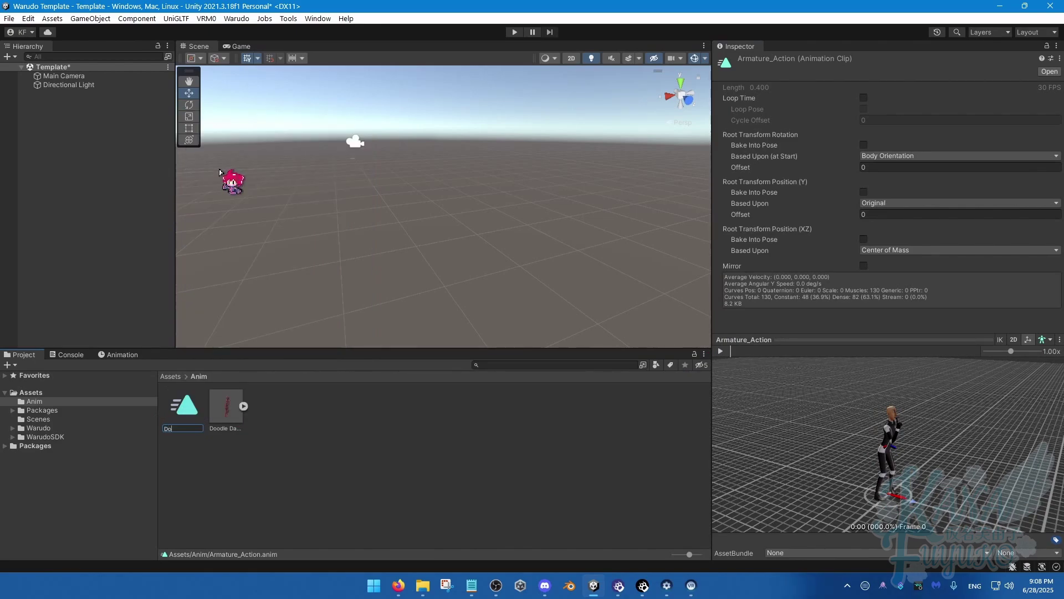
type("odle Dance")
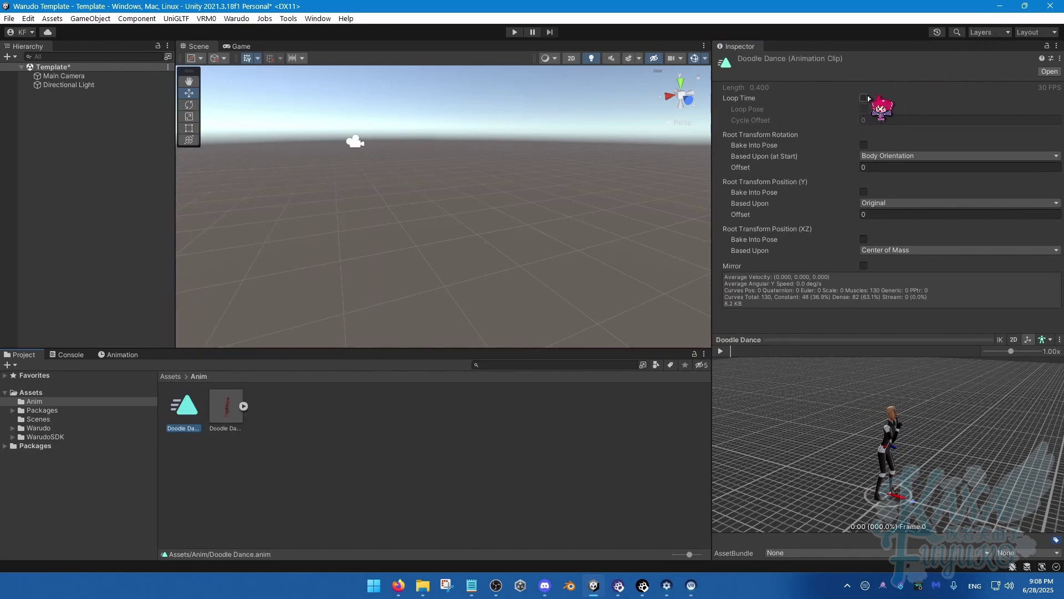
- Enable Loop Time and Bake Into Pose for the clip's root rotation, Y position and XZ position, and preview its playback
left_click(864, 144)
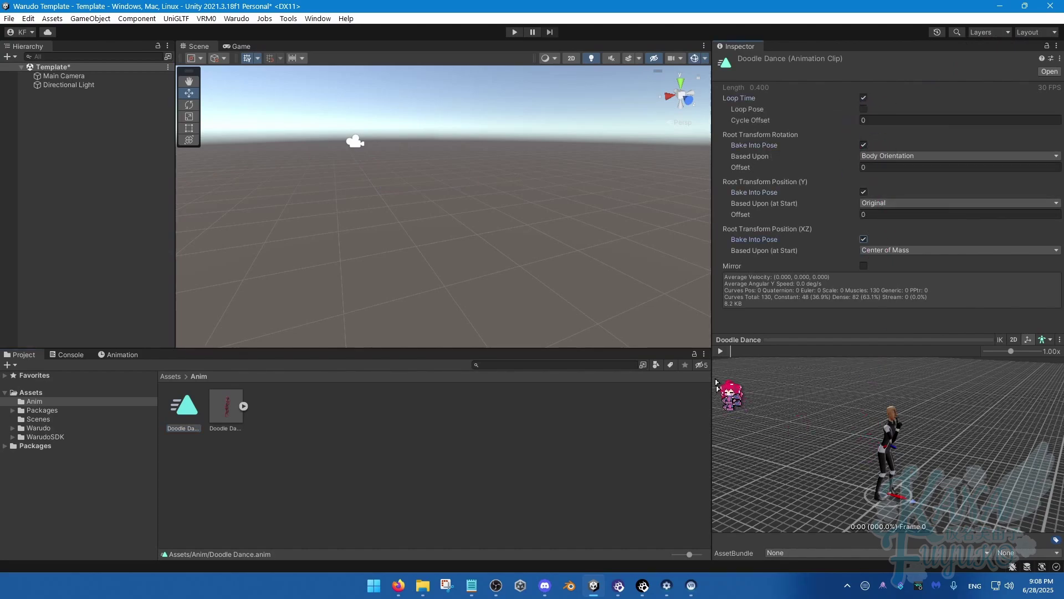
left_click(720, 351)
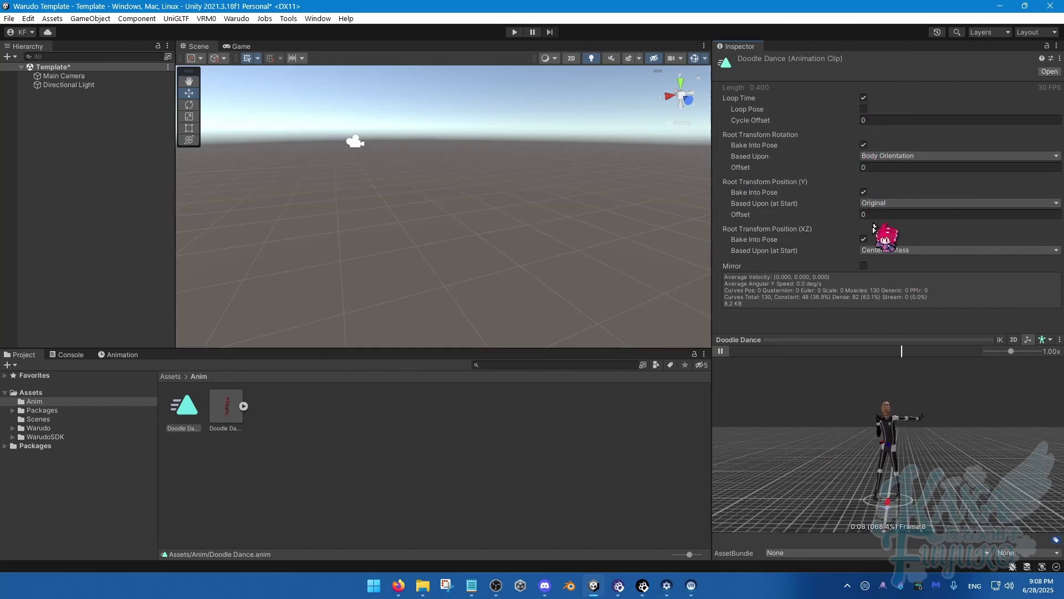
left_click(866, 244)
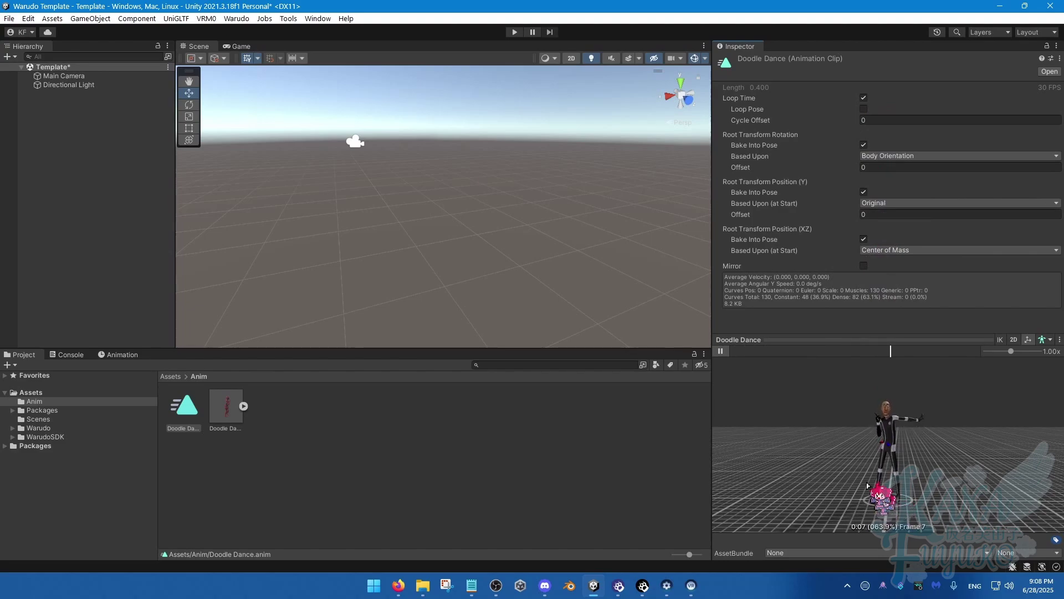
left_click(720, 350)
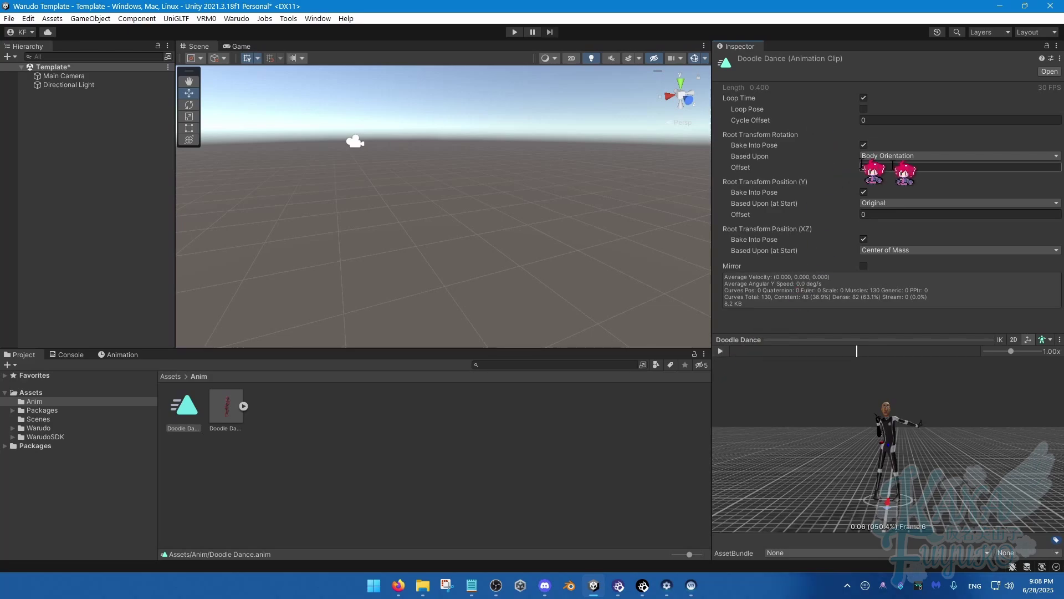
- Review the root rotation's Based Upon options and the Doodle Dance clip's keyframed properties down to the Root entries
left_click(910, 156)
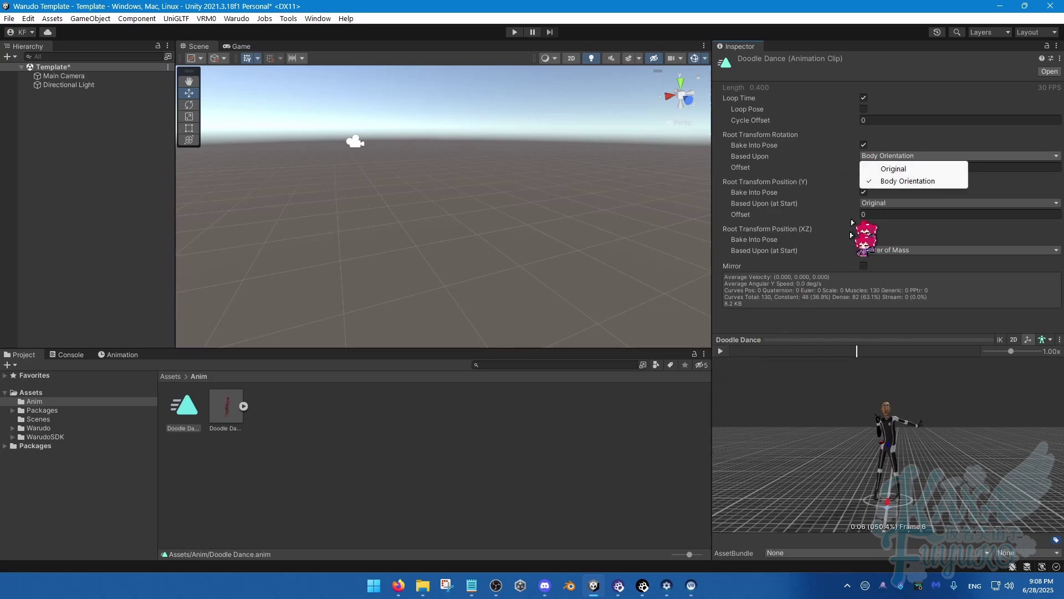
left_click(793, 304)
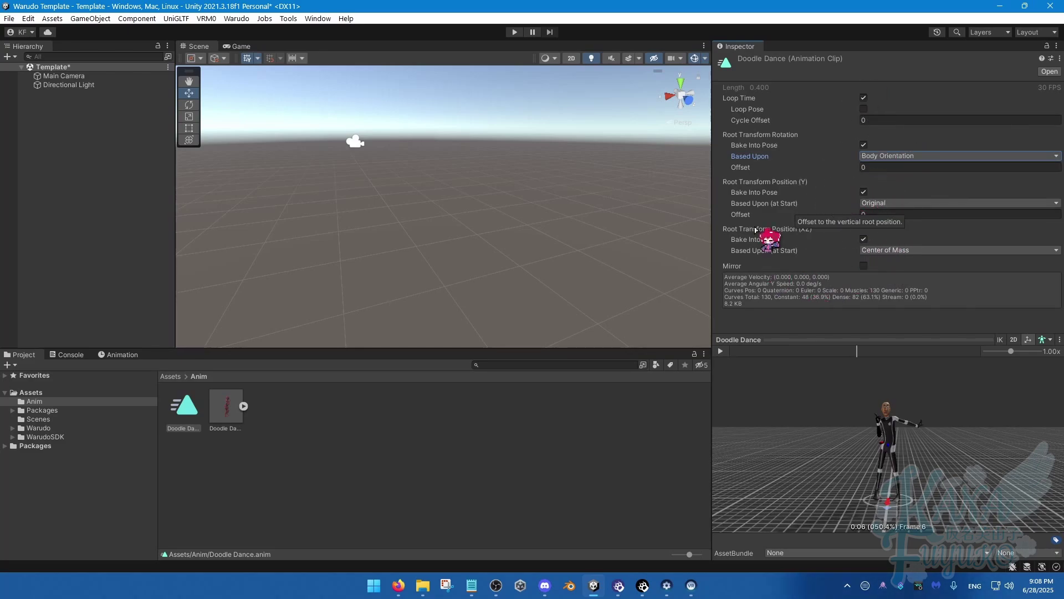
left_click(122, 355)
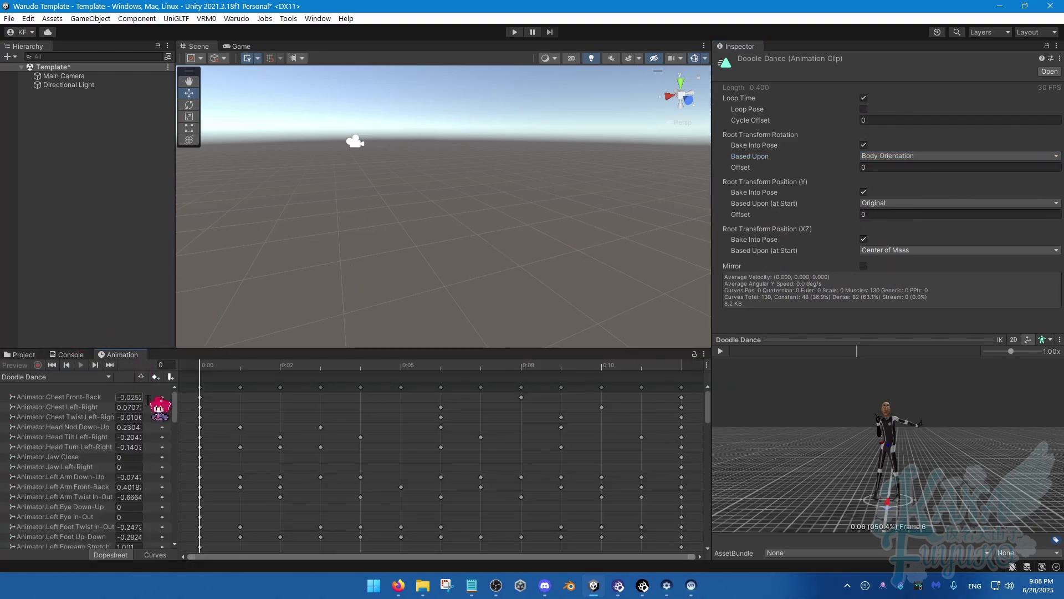
scroll(177, 503, "down", 5)
scroll(176, 503, "down", 6)
left_click(60, 452)
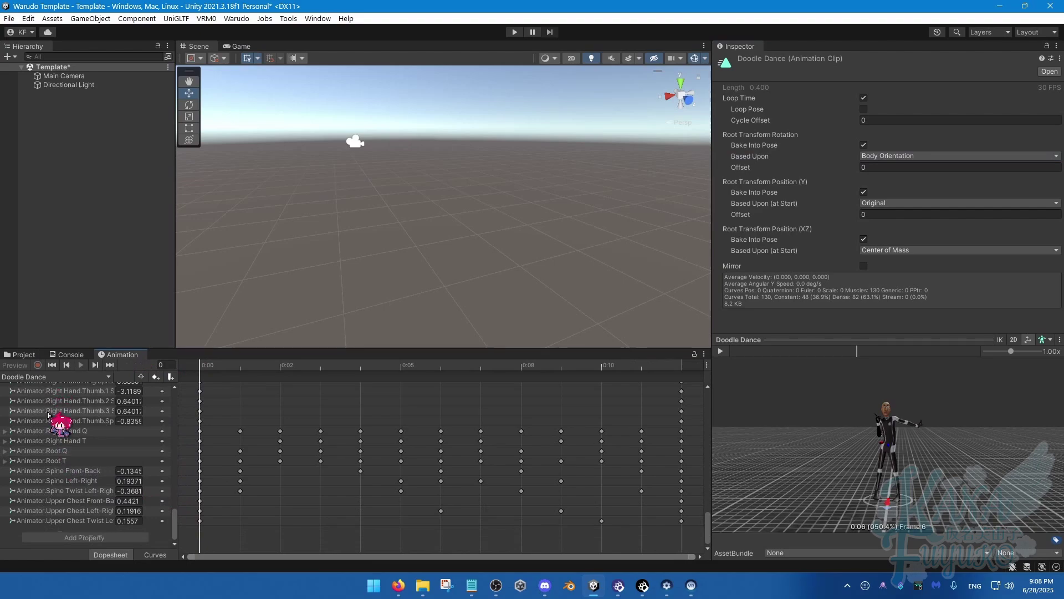
left_click(37, 355)
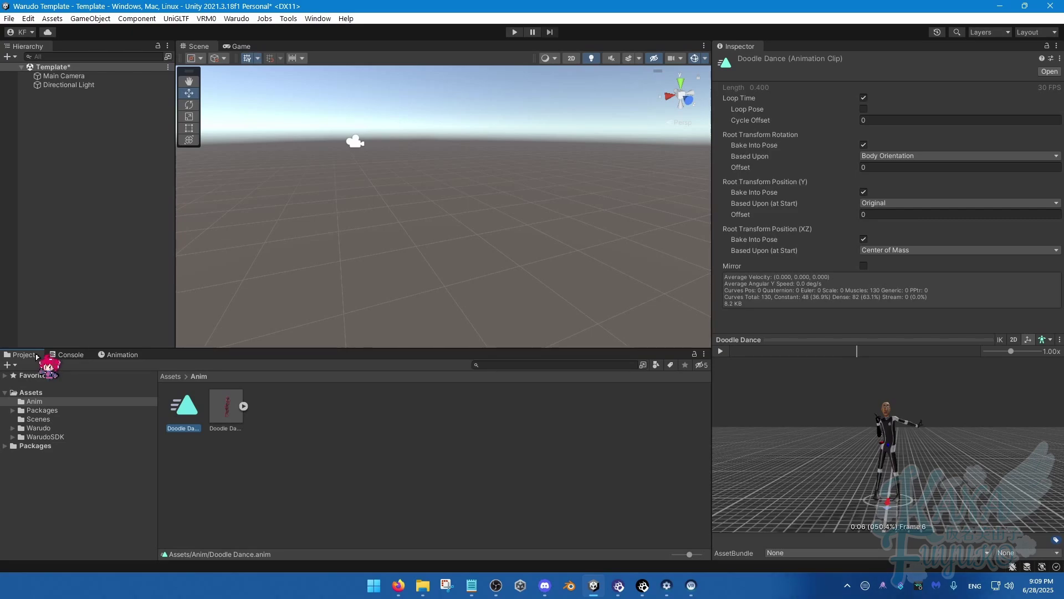
- Reveal the Doodle Dance clip's file in File Explorer and move that window aside
right_click(183, 409)
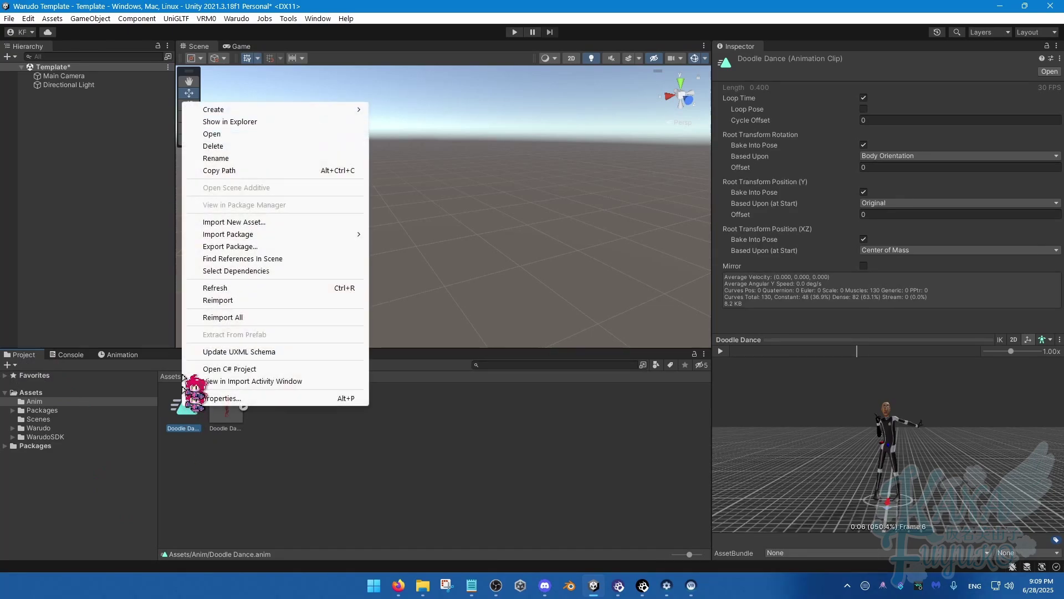
left_click(232, 122)
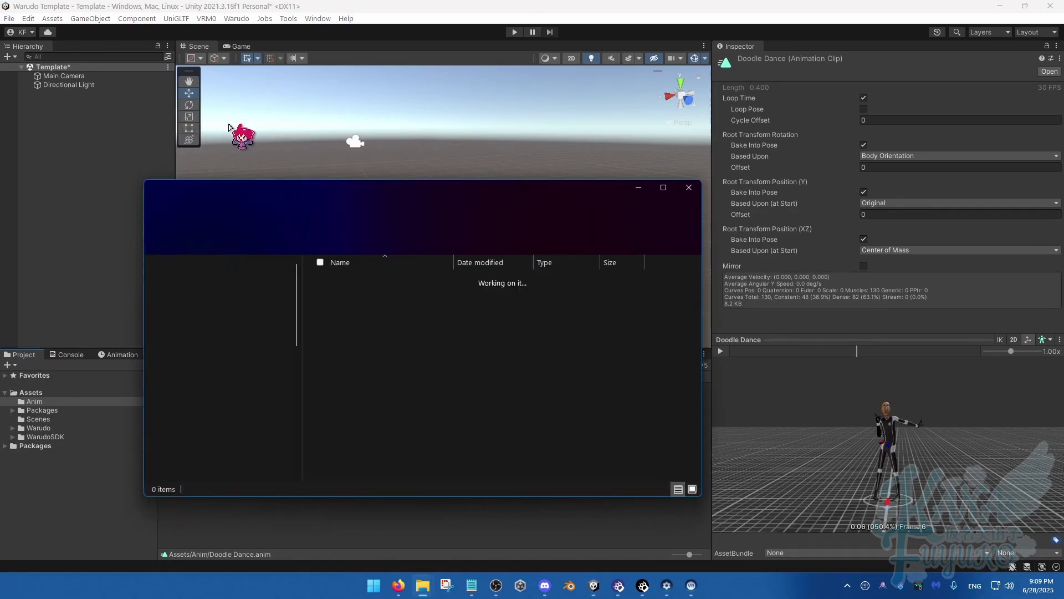
left_click_drag(332, 186, 772, 257)
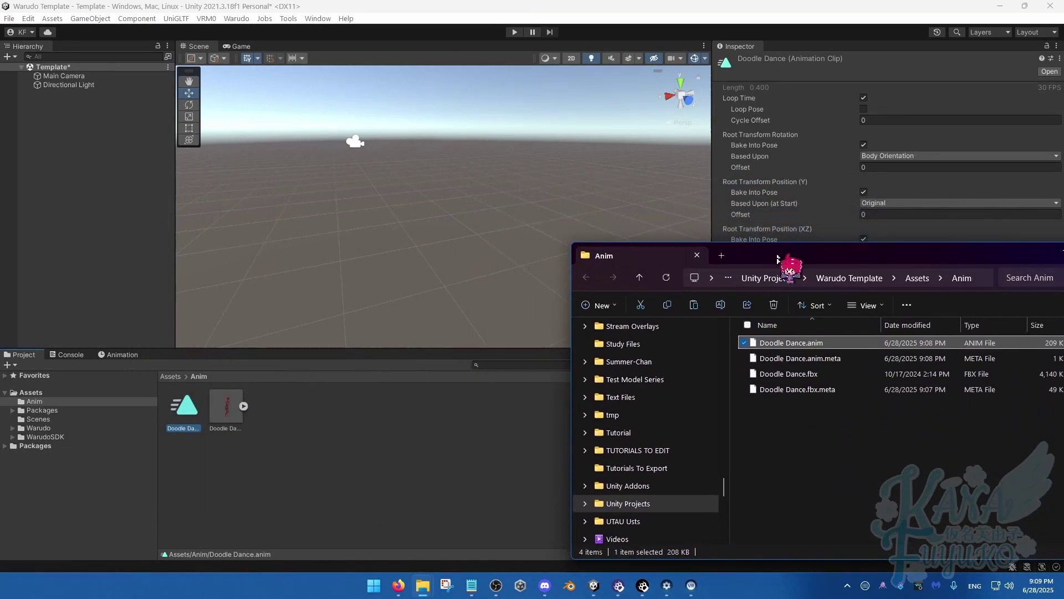
- Switch to the Warudo Editor, open its data folder and go into the CharacterAnimations folder
left_click(620, 587)
left_click(642, 585)
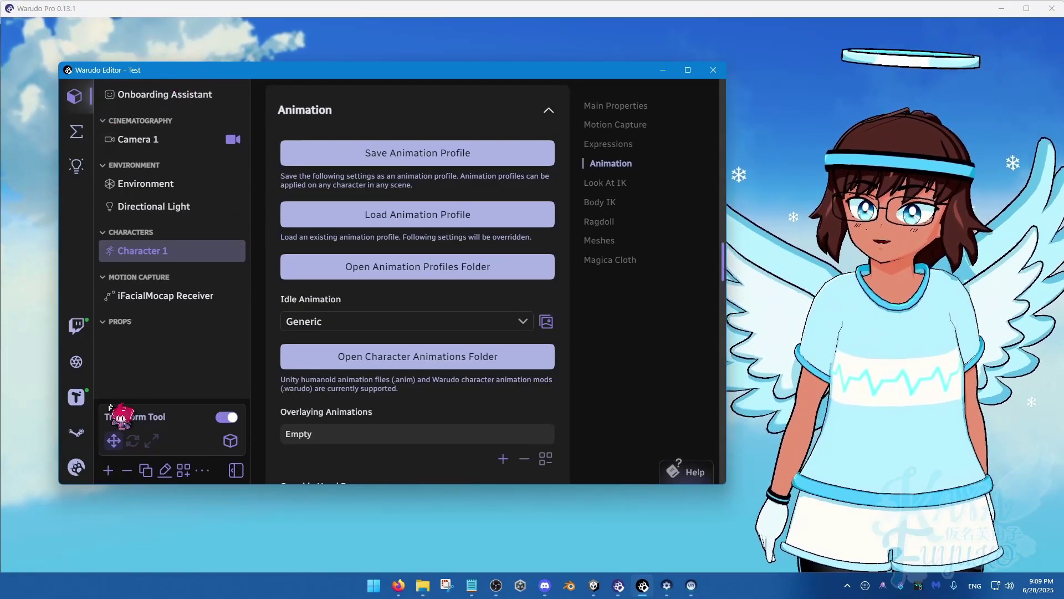
left_click(76, 467)
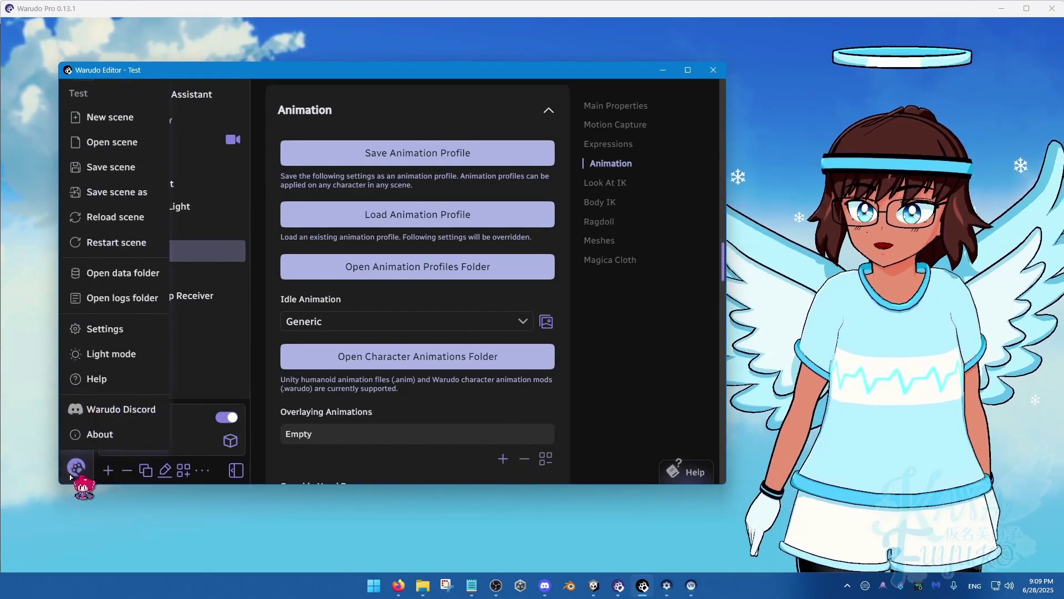
left_click(123, 278)
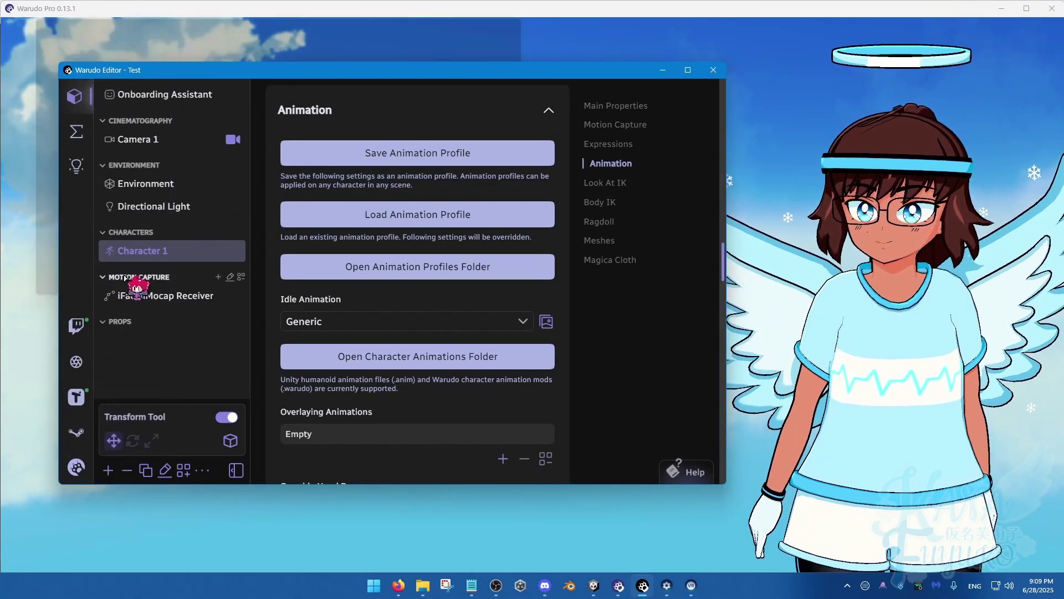
left_click_drag(418, 23, 537, 170)
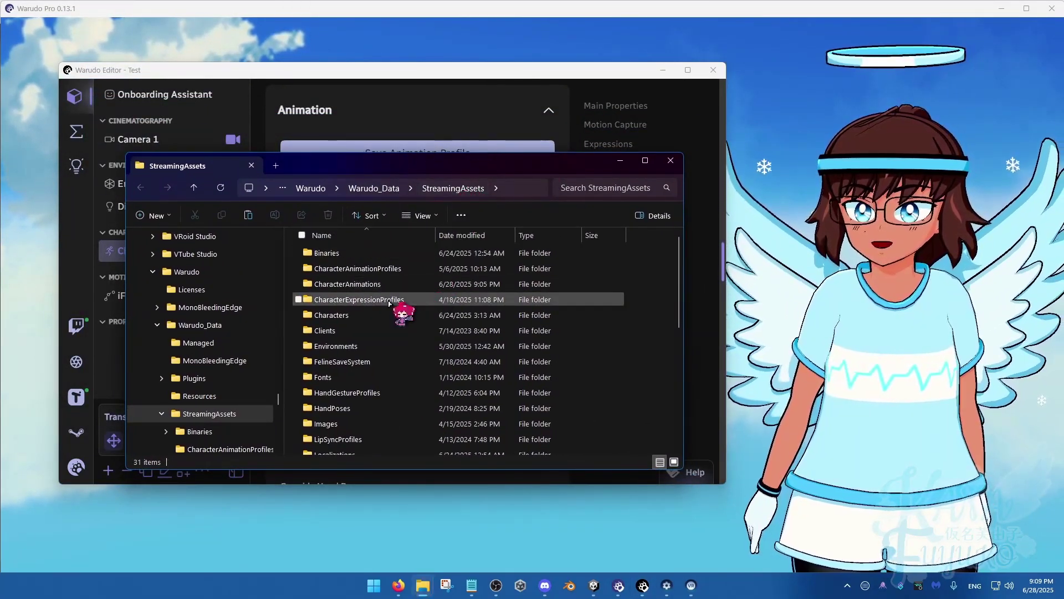
left_click(354, 285)
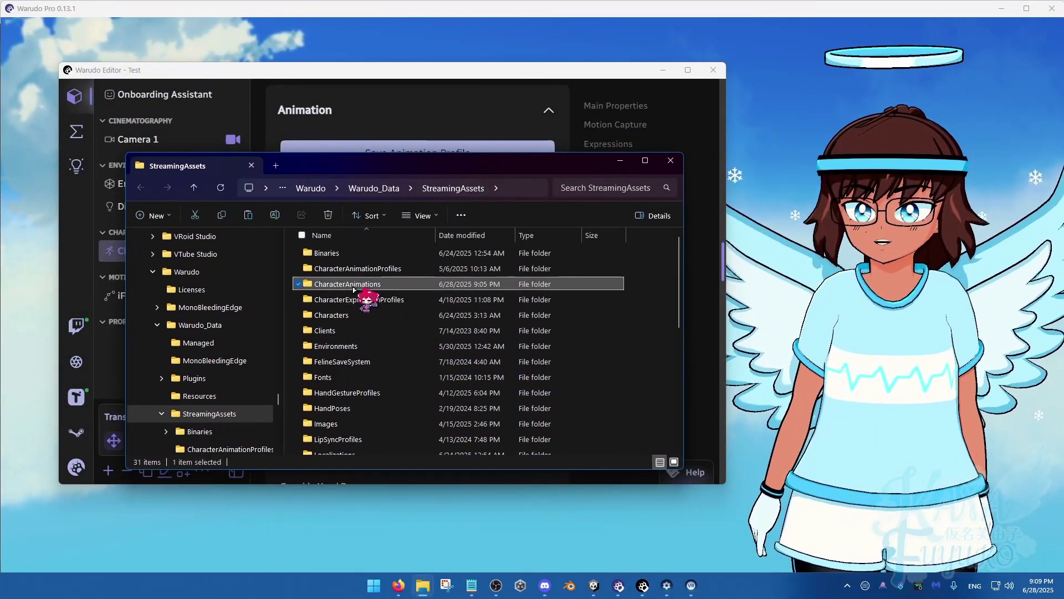
double_click(354, 285)
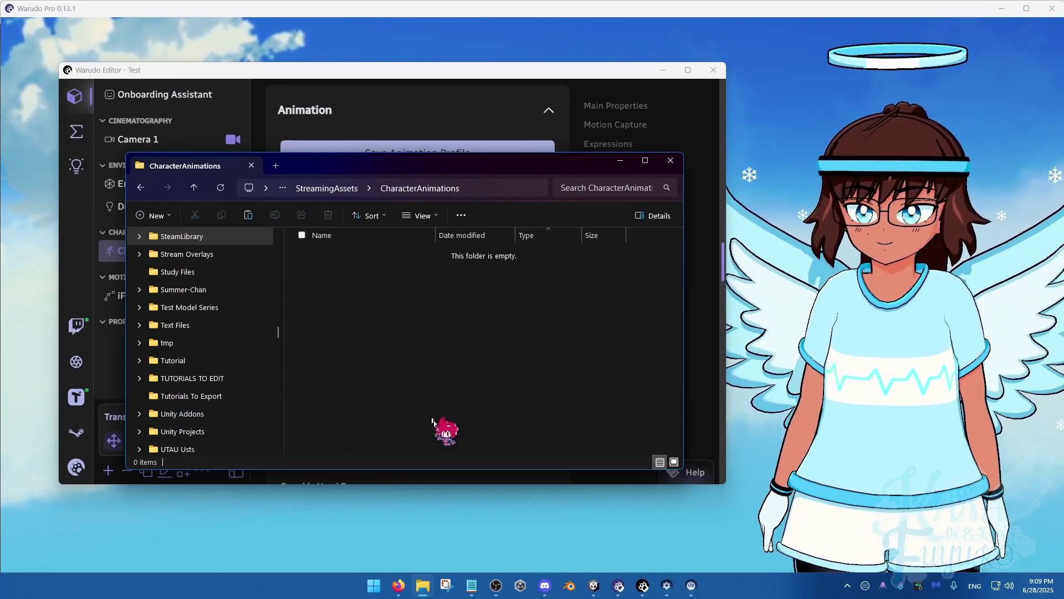
- Copy Doodle Dance.anim from the Unity project's Anim folder into the CharacterAnimations folder and minimize that window
mouse_move(423, 585)
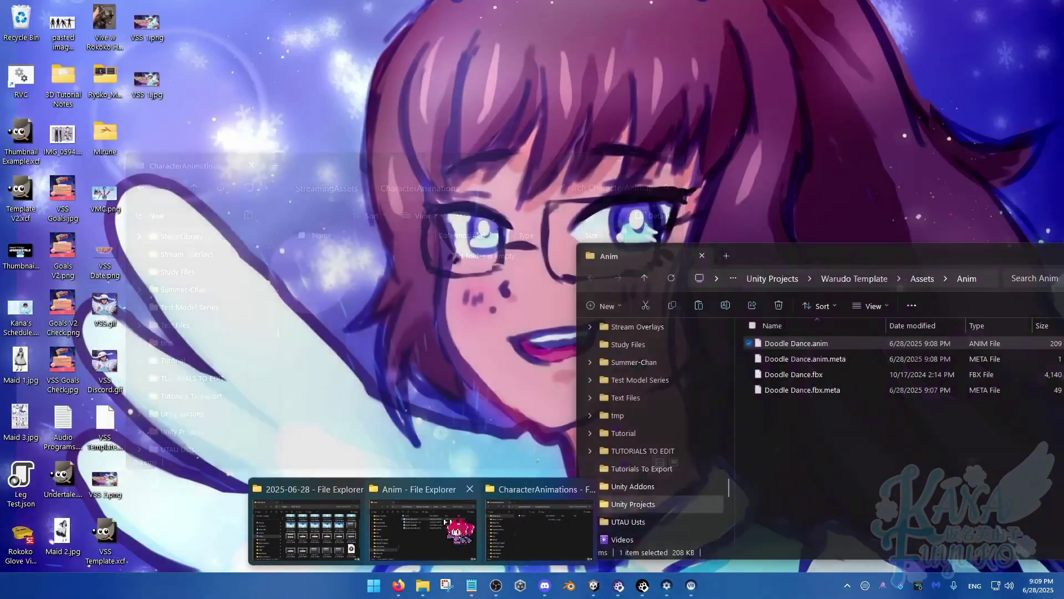
left_click(423, 529)
left_click_drag(824, 255, 783, 309)
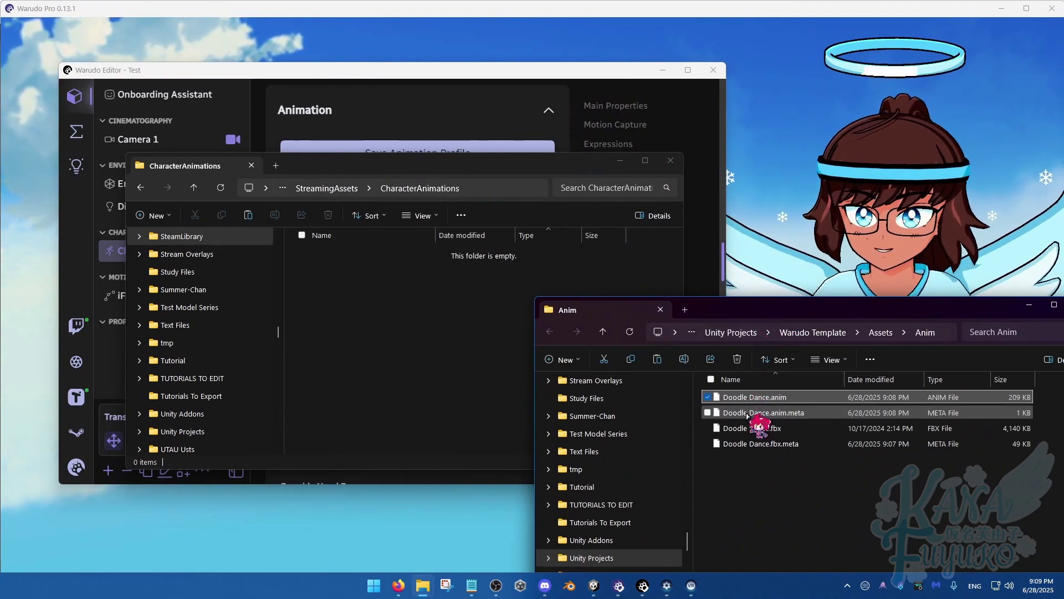
left_click_drag(747, 416, 439, 340)
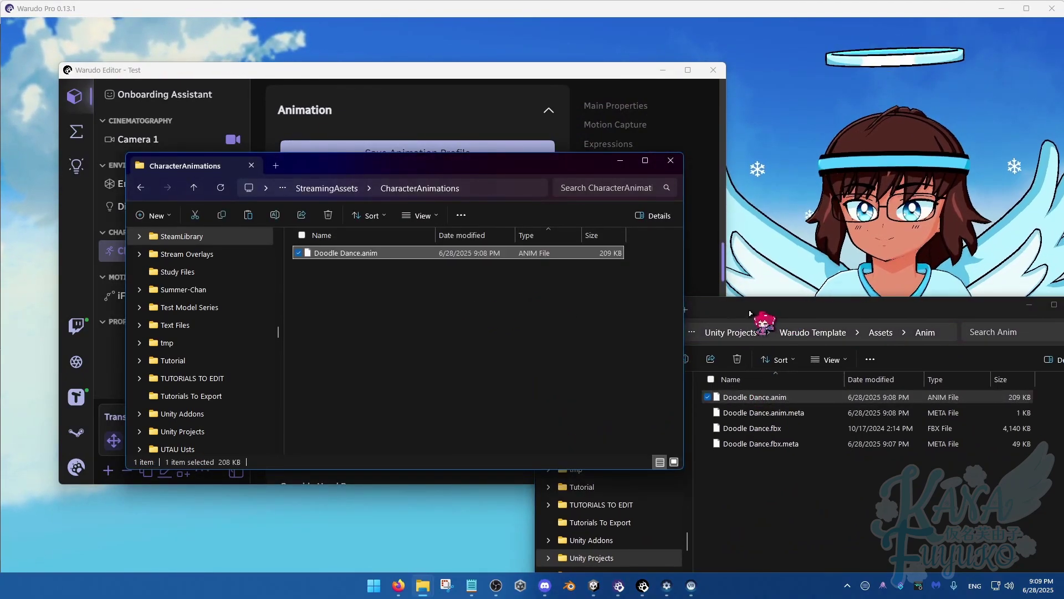
left_click_drag(750, 314, 438, 251)
left_click(717, 243)
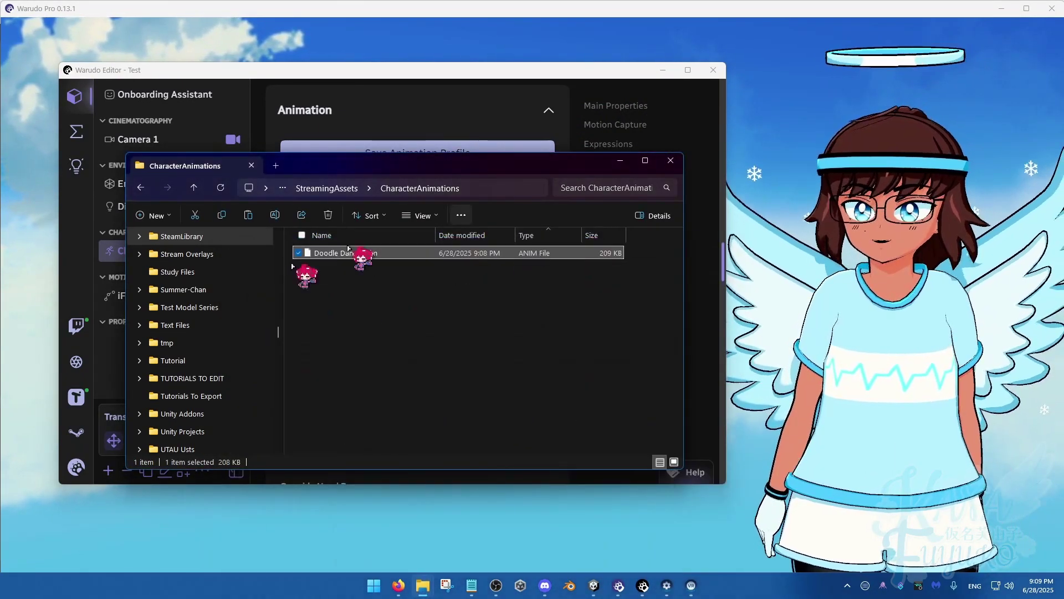
left_click(620, 161)
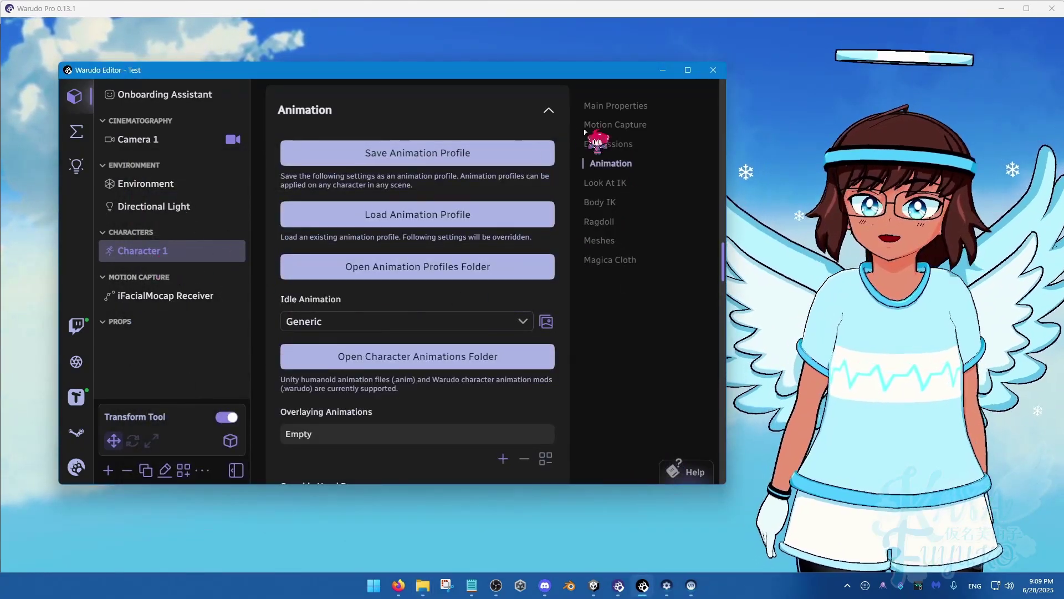
- Set Character 1's idle animation to the local file Doodle Dance
left_click(625, 164)
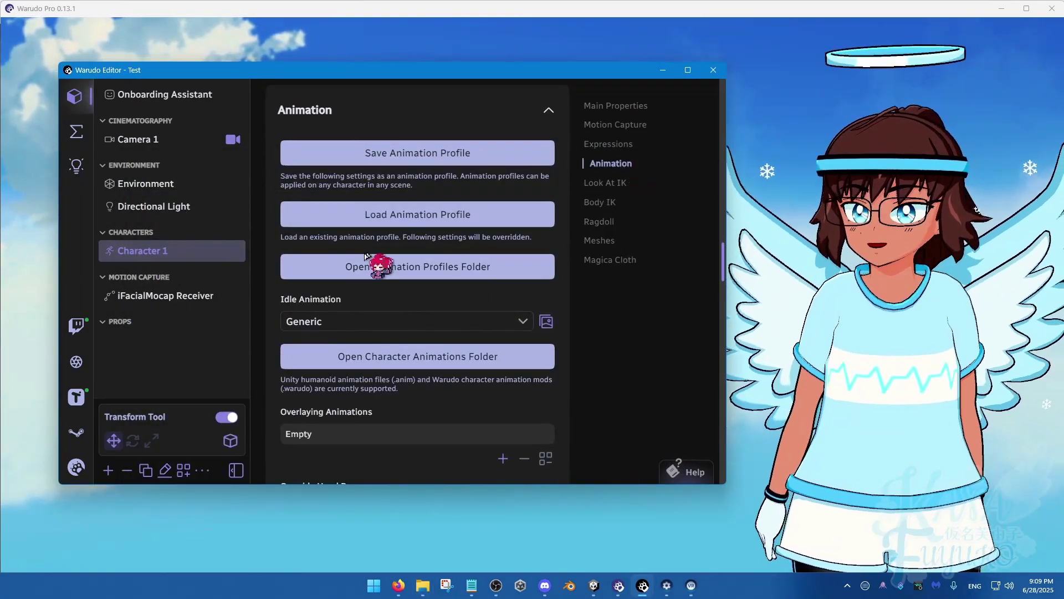
left_click(307, 318)
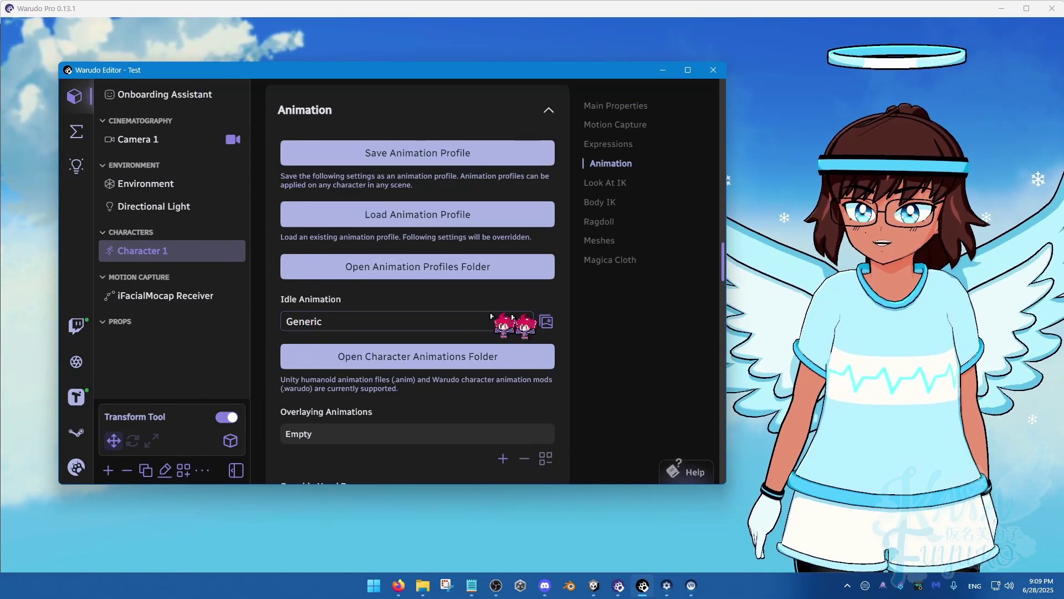
left_click(545, 321)
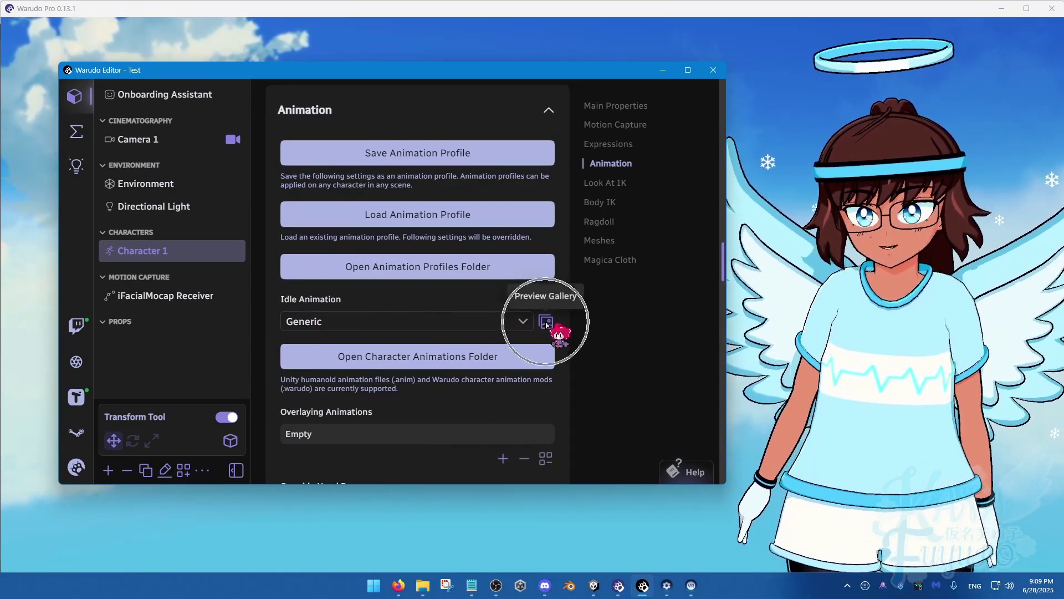
left_click(498, 320)
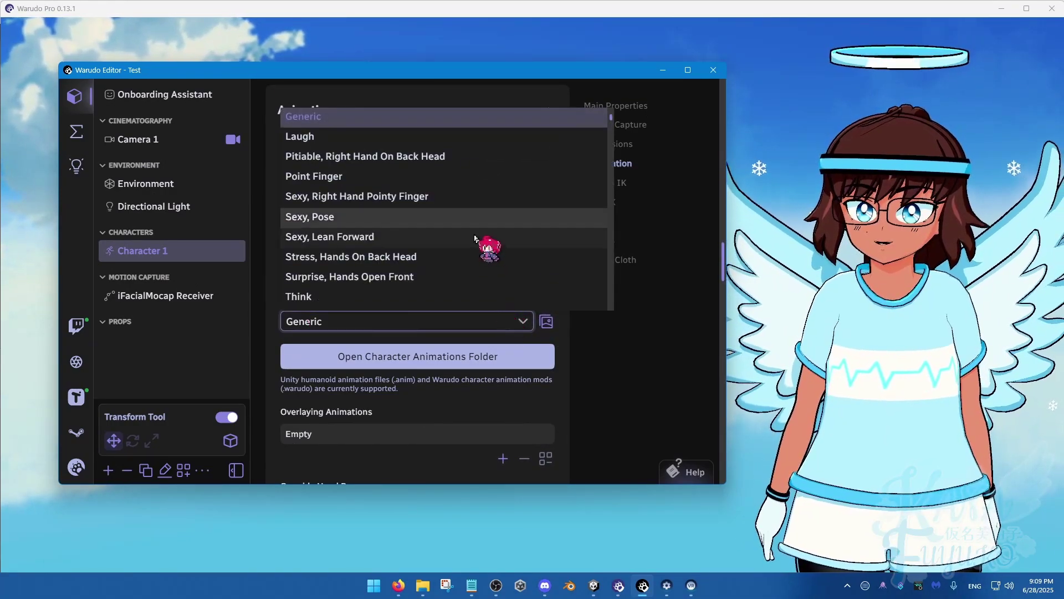
scroll(477, 228, "up", 5)
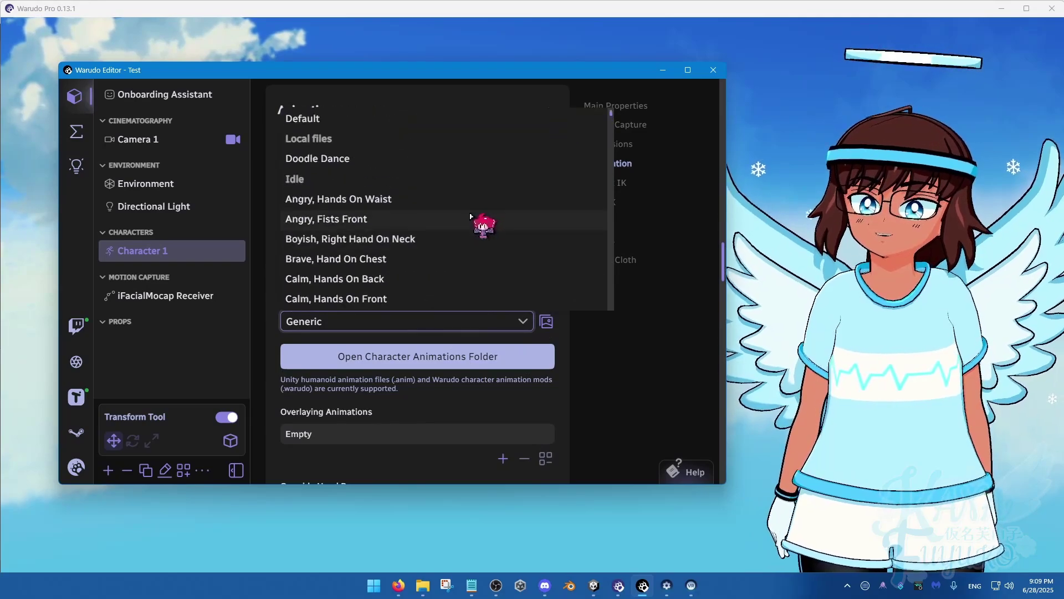
left_click(322, 159)
left_click(323, 159)
left_click(322, 159)
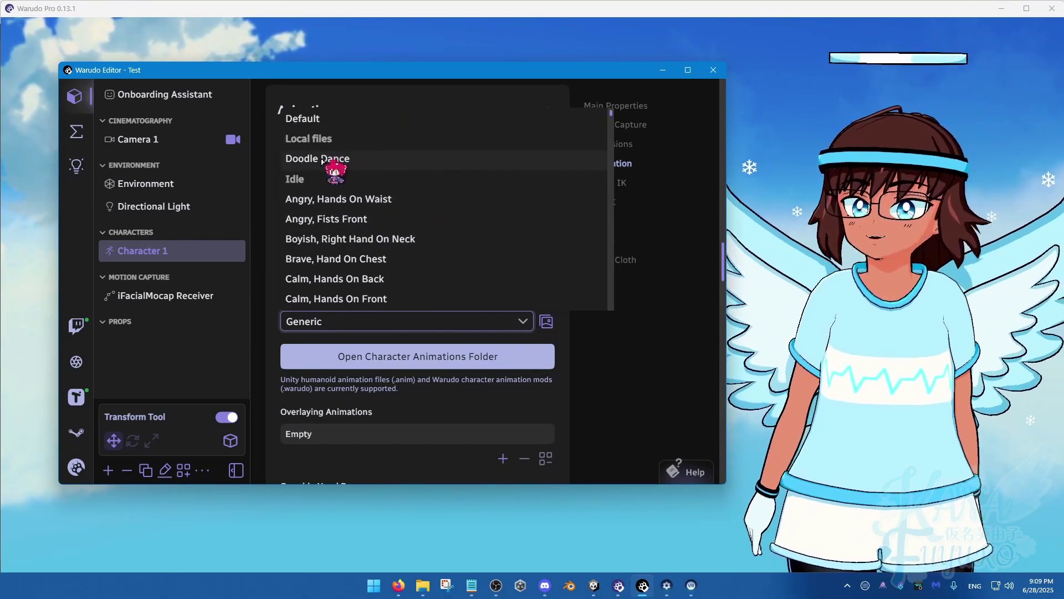
left_click(322, 159)
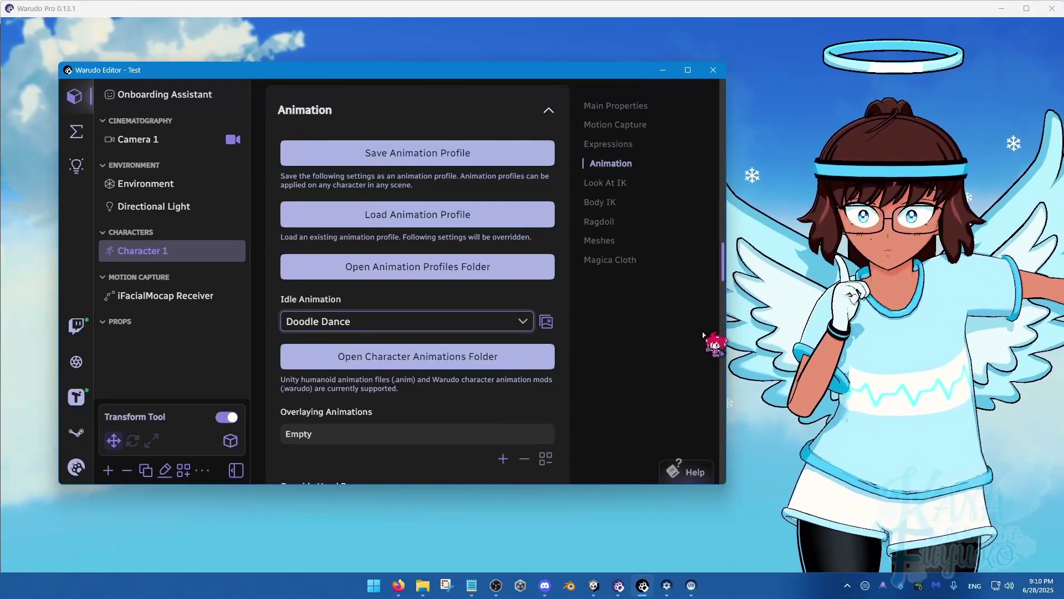
- Switch back to Unity and duplicate the Doodle Dance animation clip in the Anim folder
left_click(593, 586)
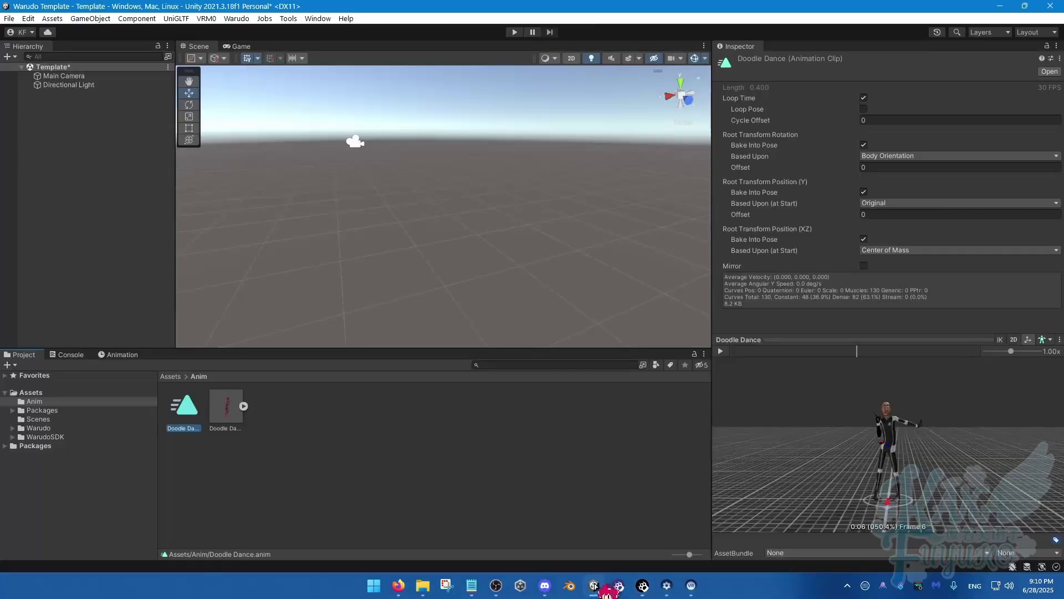
left_click(186, 417)
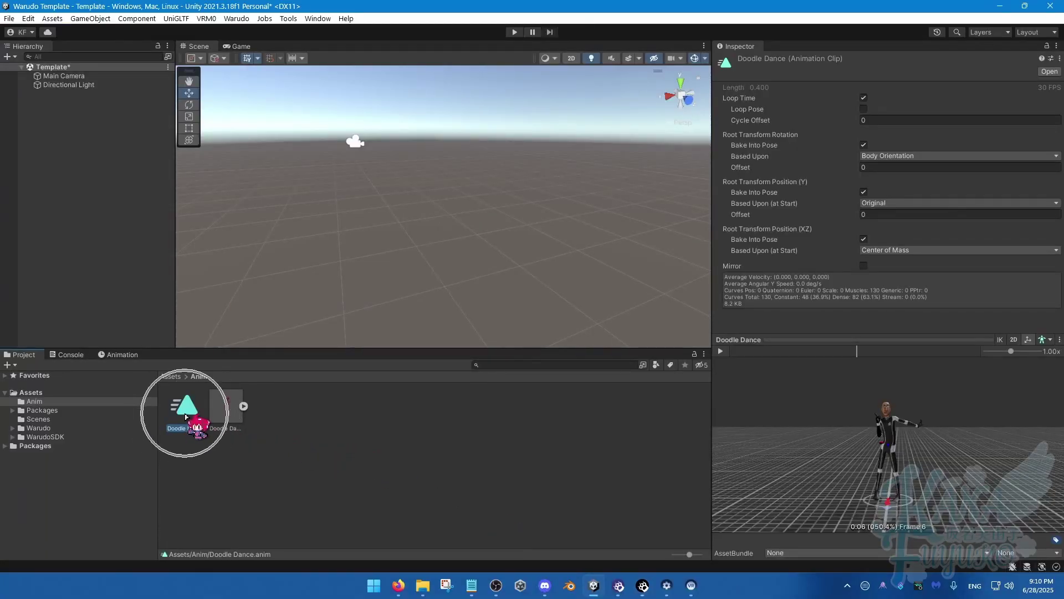
left_click(187, 417)
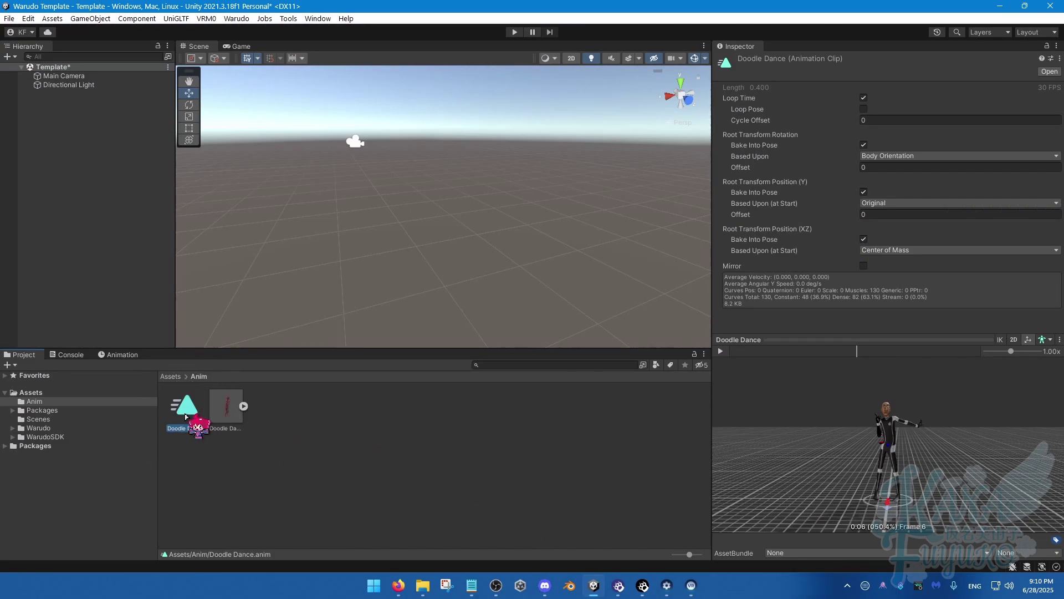
key("ctrl+d")
- Reveal the duplicated clip in File Explorer and copy Doodle Dance 1.anim into Warudo's CharacterAnimations folder
right_click(185, 413)
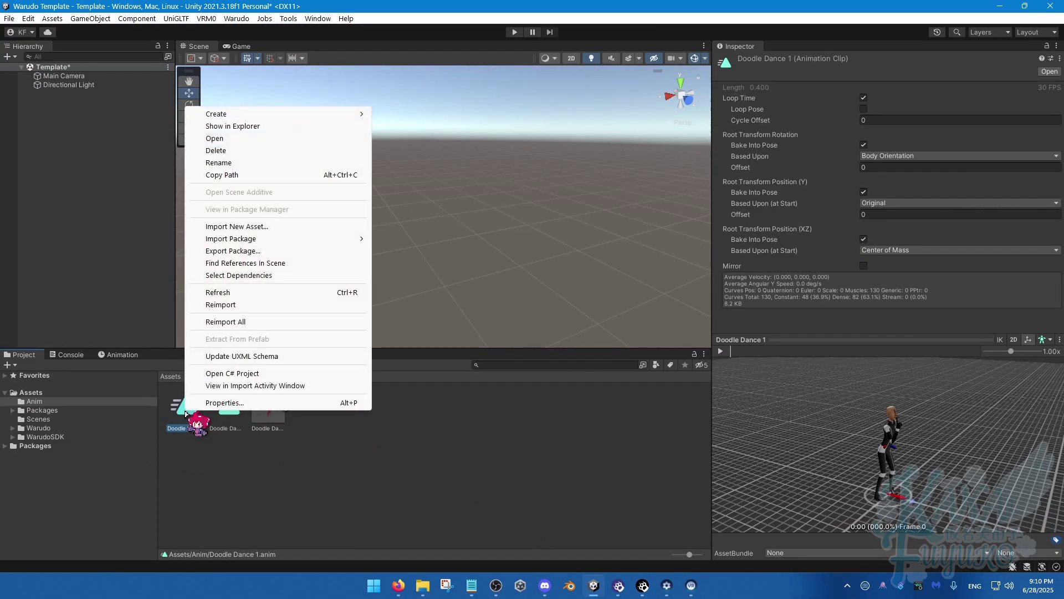
left_click(237, 125)
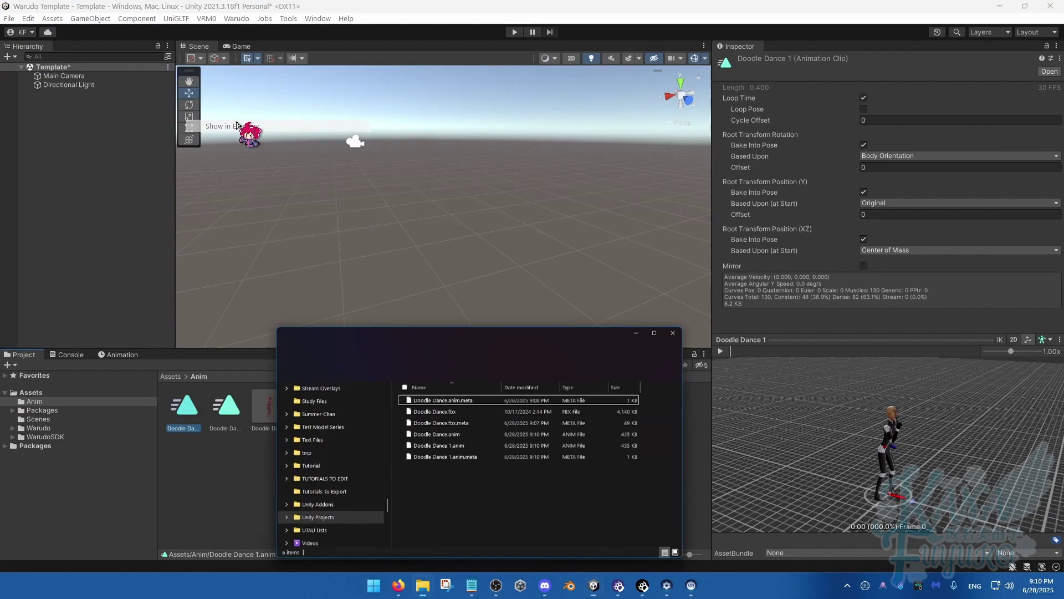
left_click(439, 443)
left_click(420, 399)
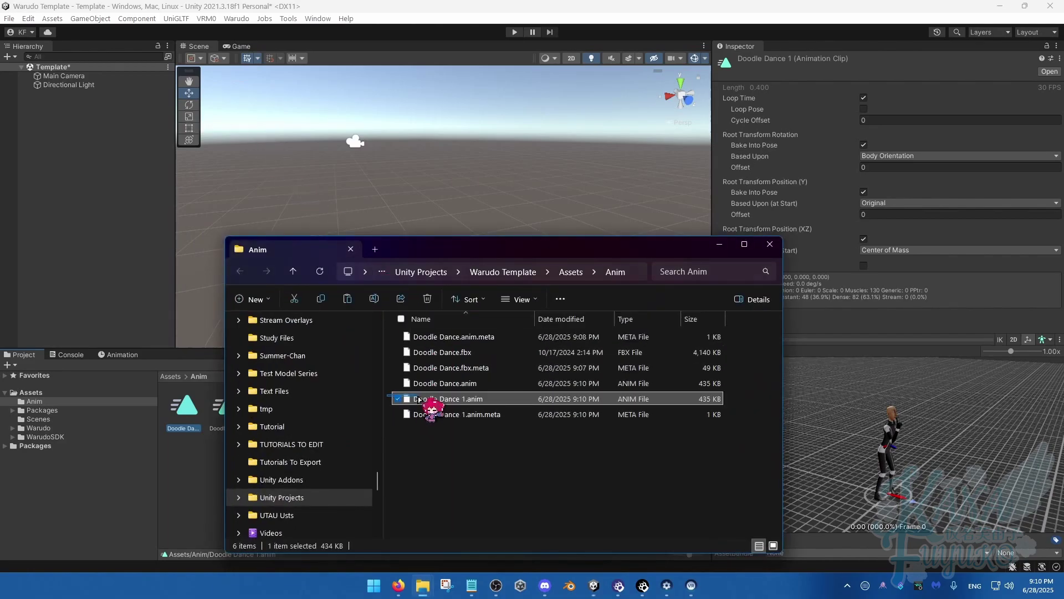
mouse_move(422, 586)
mouse_move(548, 528)
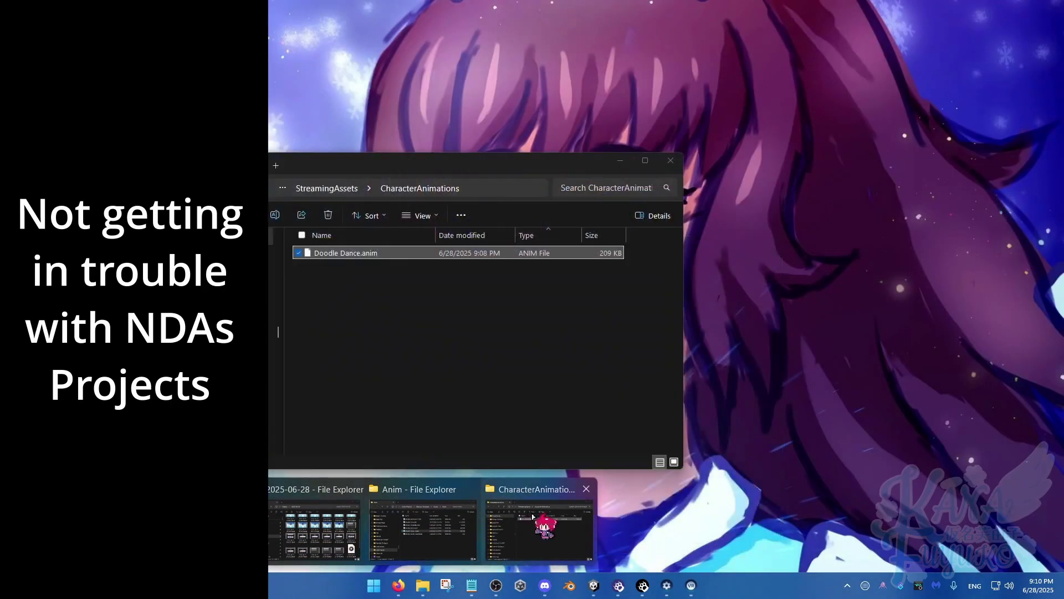
left_click(547, 526)
left_click(392, 344)
key("ctrl+v")
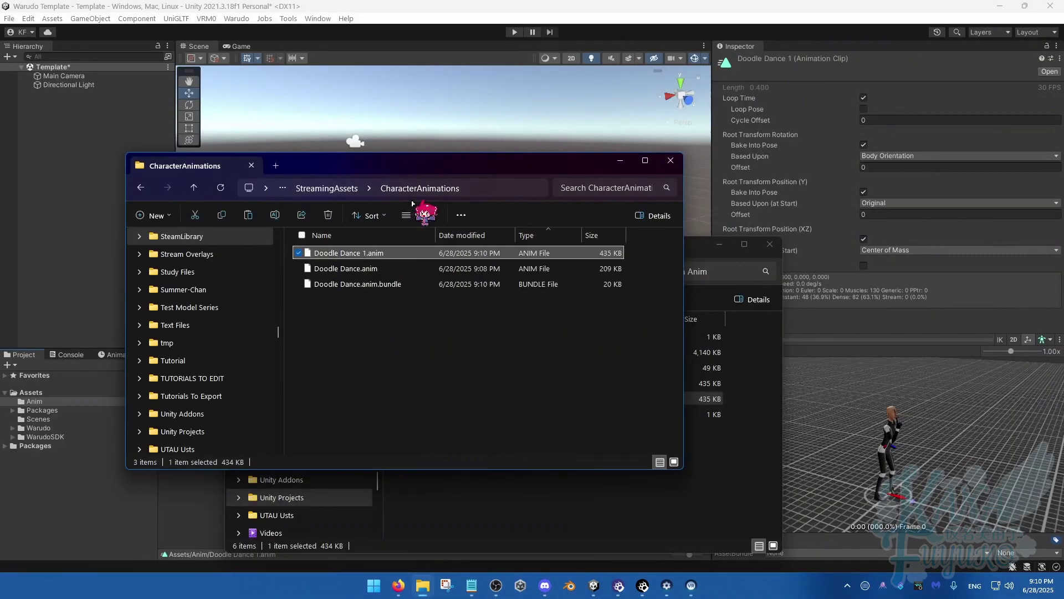
- Switch to Warudo, set Character 1's idle animation to Doodle Dance 1 and view the character in the scene
left_click(620, 586)
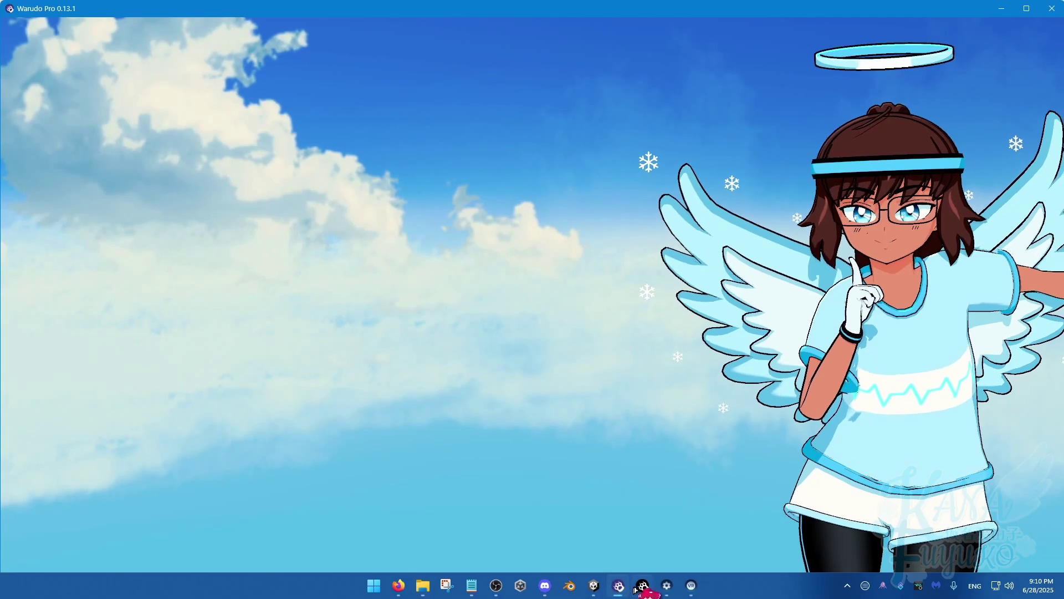
left_click(386, 326)
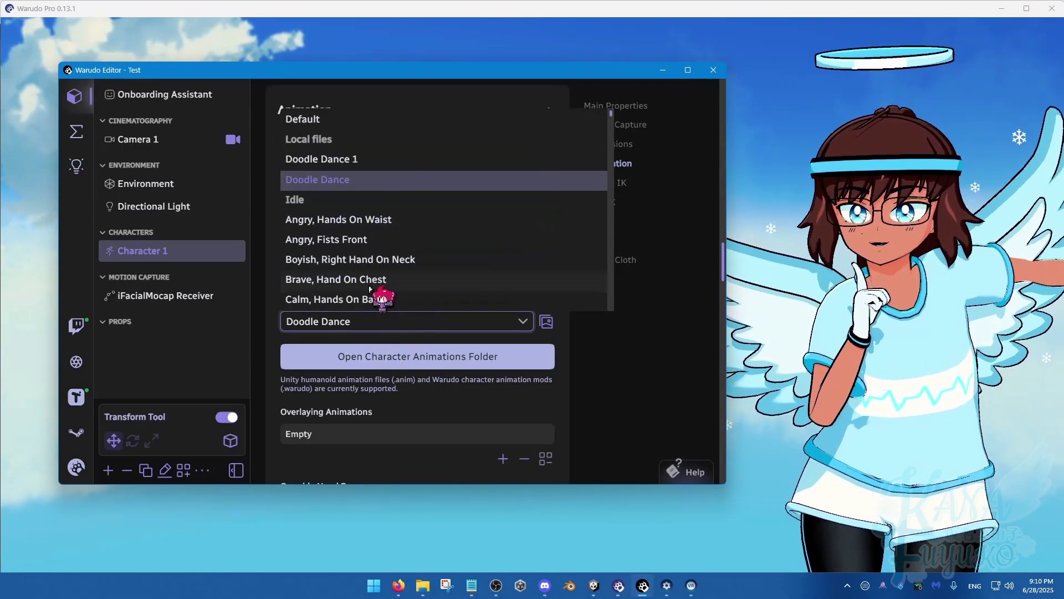
left_click(378, 159)
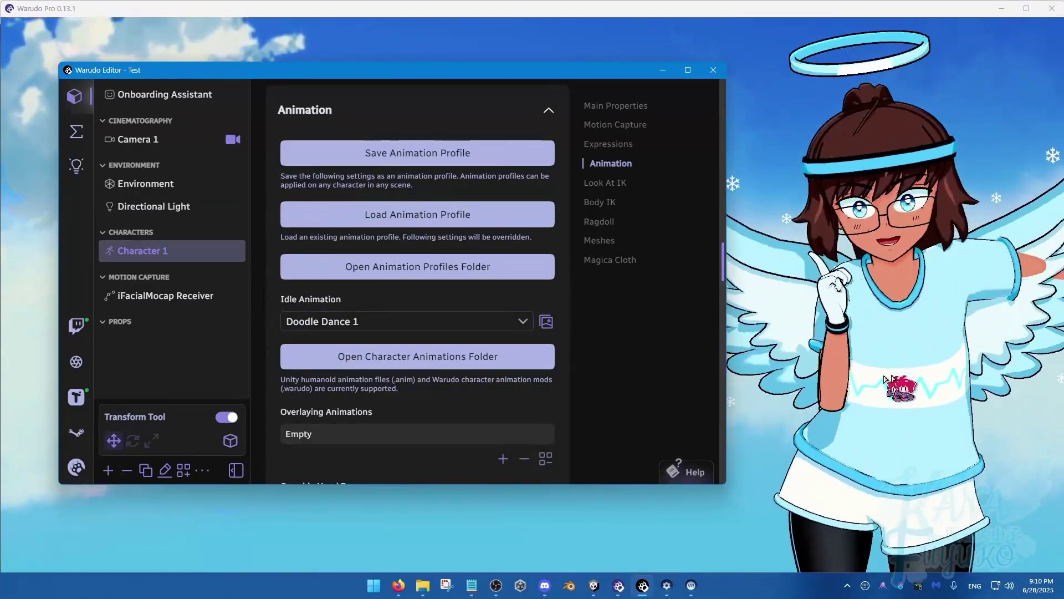
left_click(893, 379)
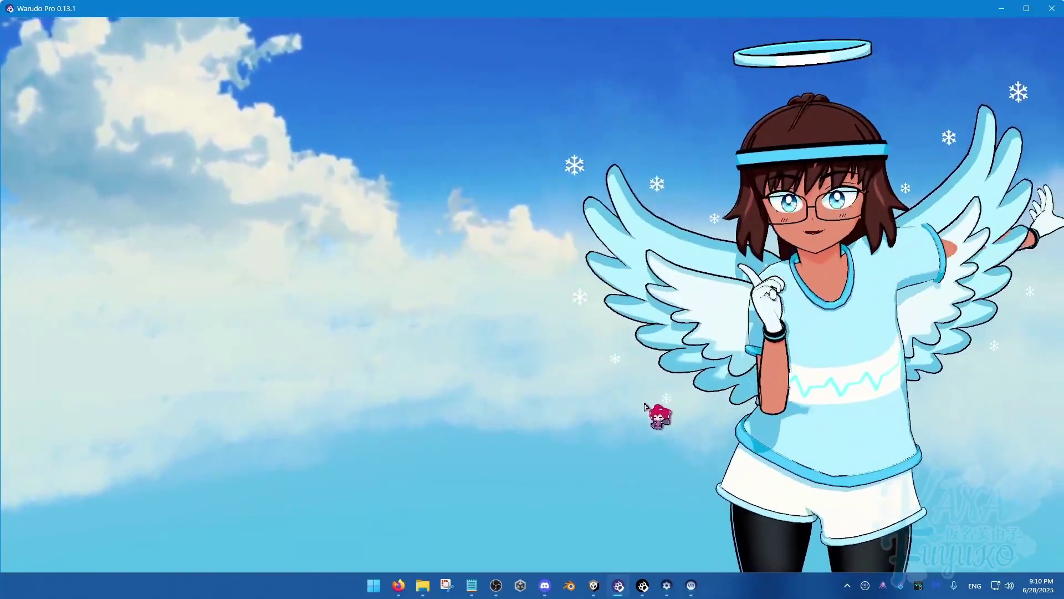
- Delete all Doodle Dance .anim and .anim.bundle files from the CharacterAnimations folder and return to the Warudo Editor
left_click(422, 585)
left_click(550, 498)
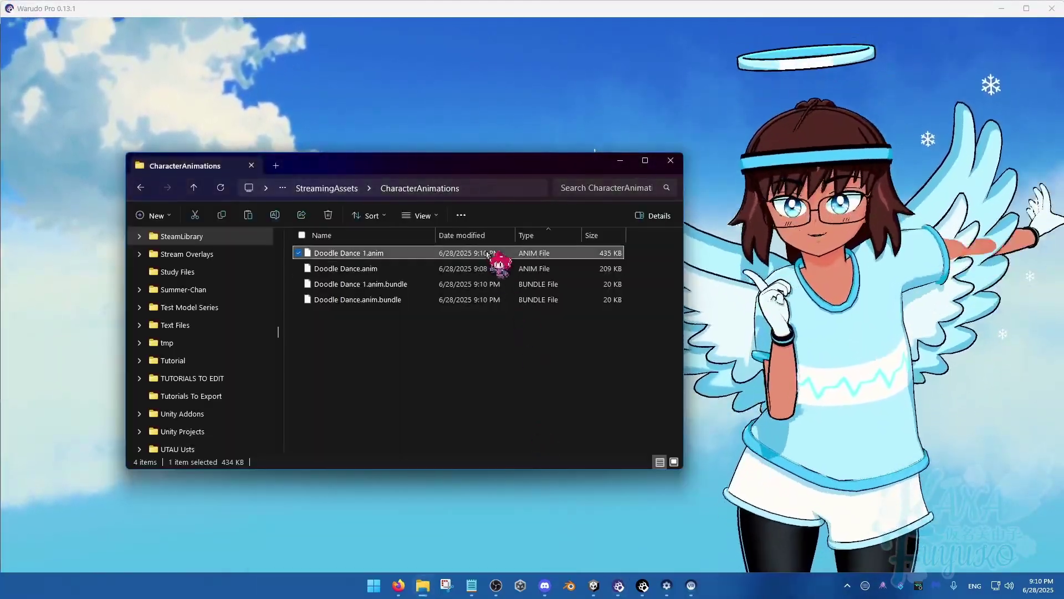
left_click_drag(460, 168, 386, 146)
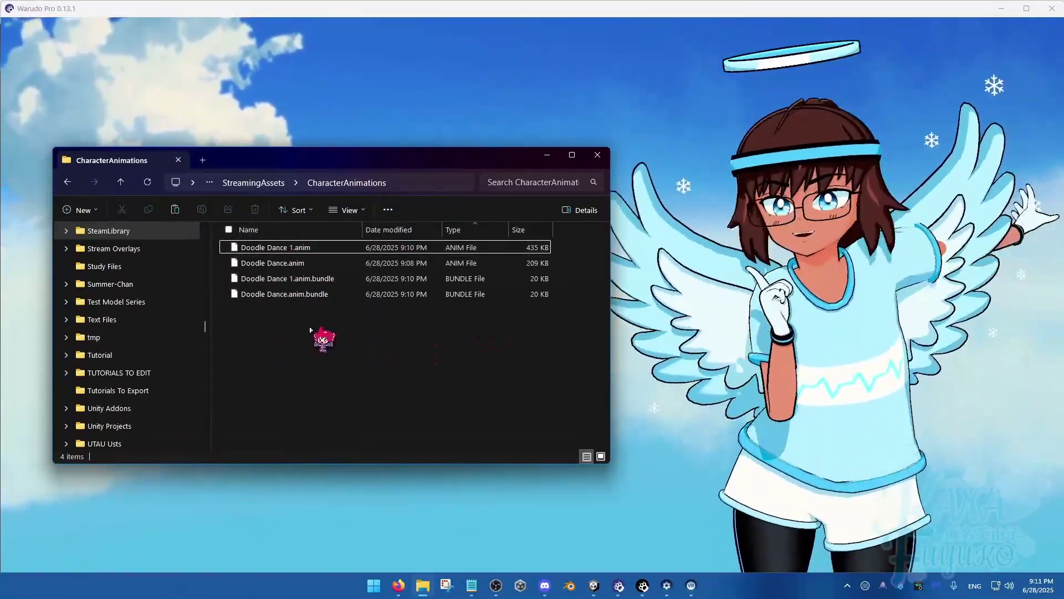
left_click_drag(310, 329, 448, 180)
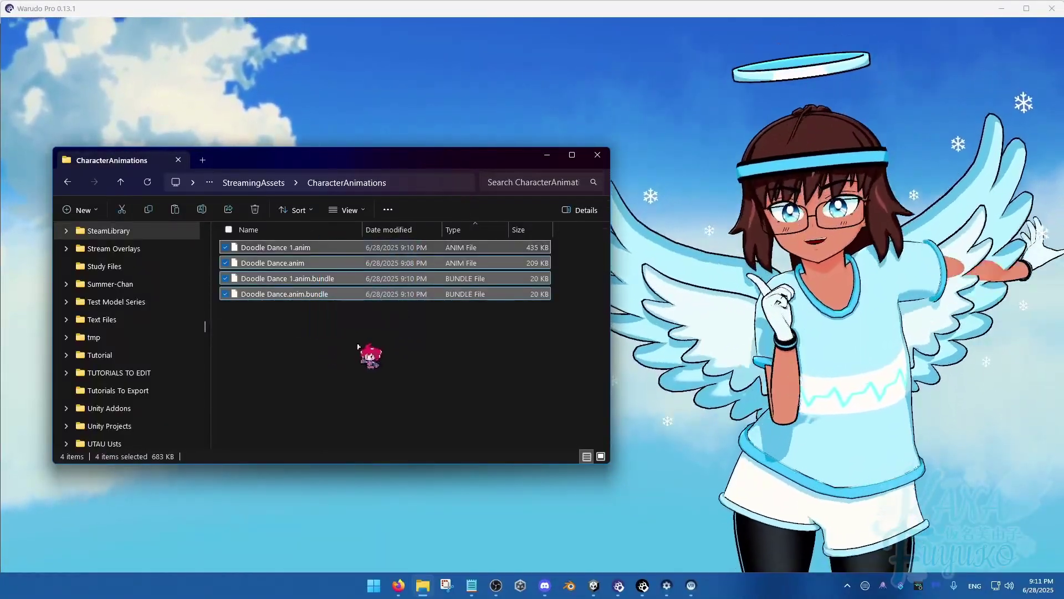
key("Delete")
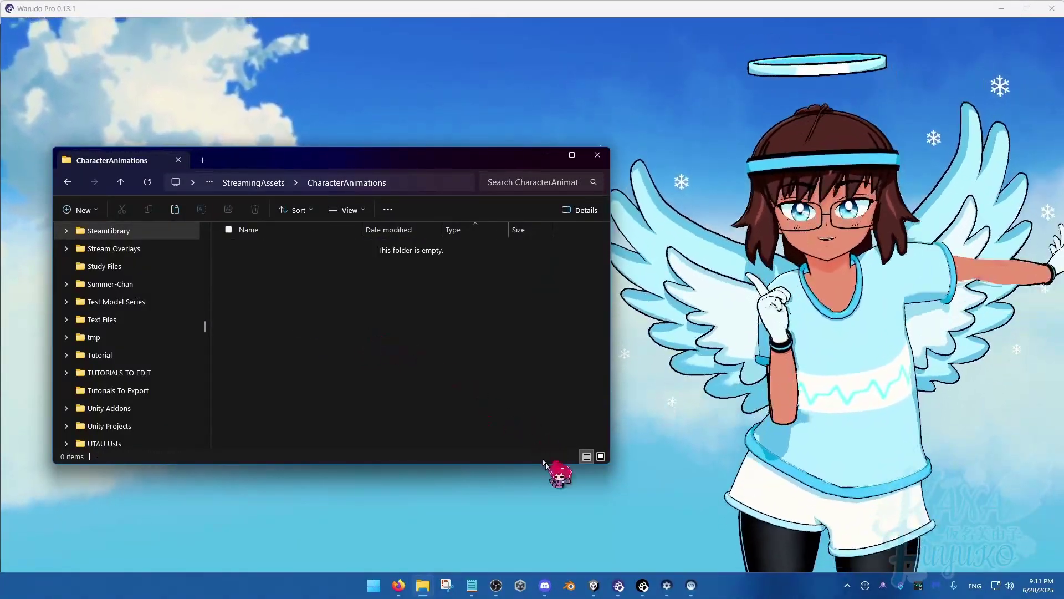
left_click(639, 587)
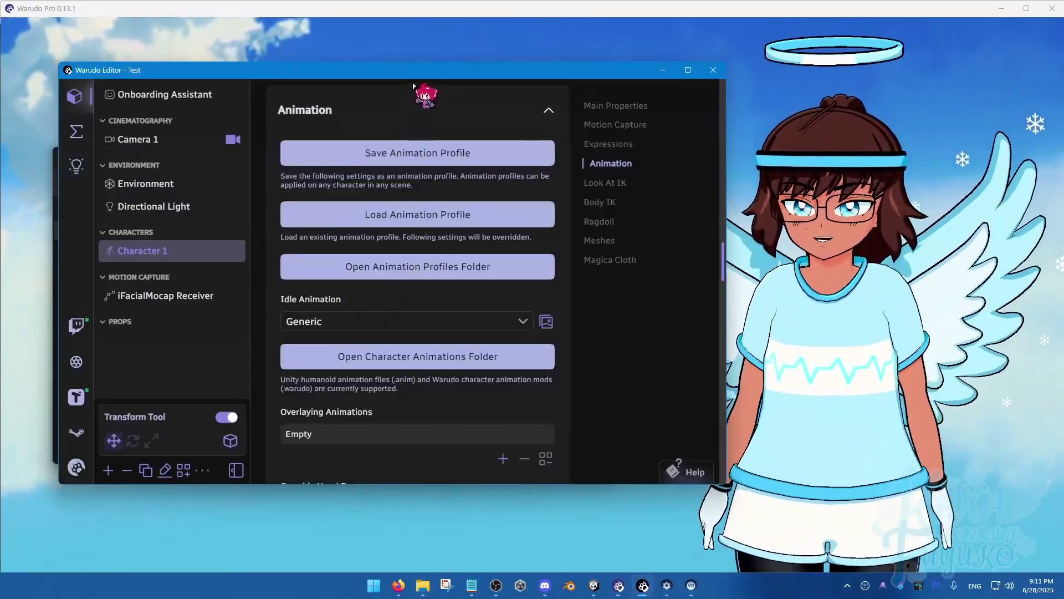
- Switch to the CharacterAnimations folder in File Explorer and paste the copied Doodle Dance 1.anim file into it
left_click_drag(422, 72, 471, 193)
left_click(424, 160)
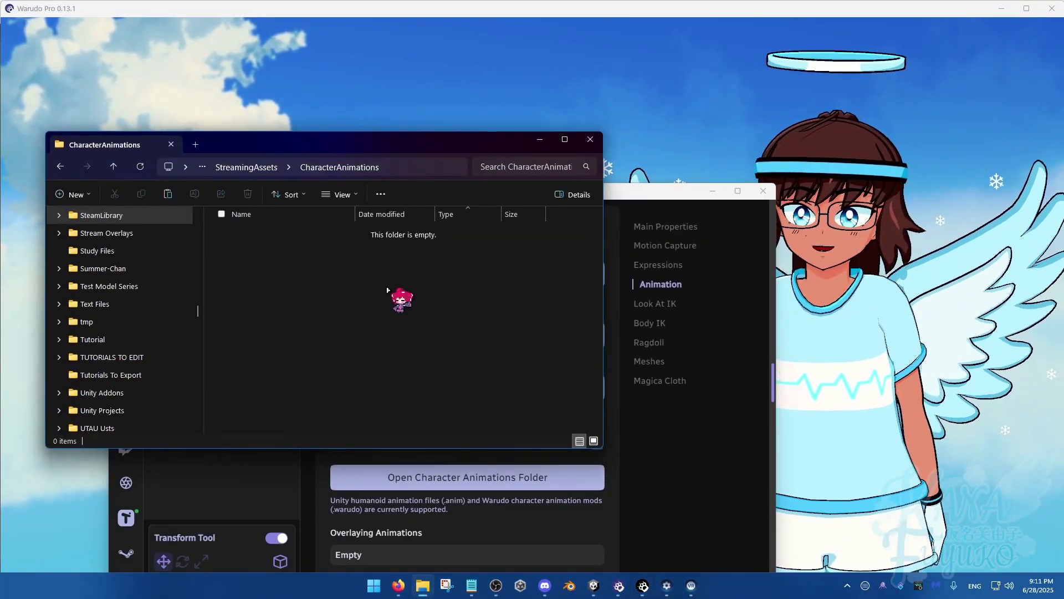
key("ctrl+v")
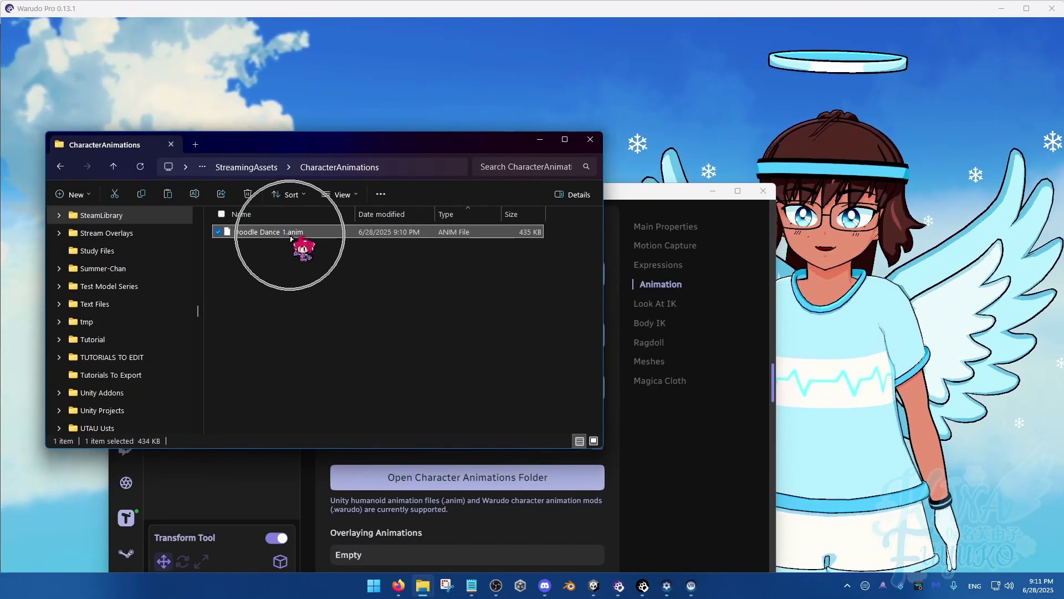
left_click(345, 311)
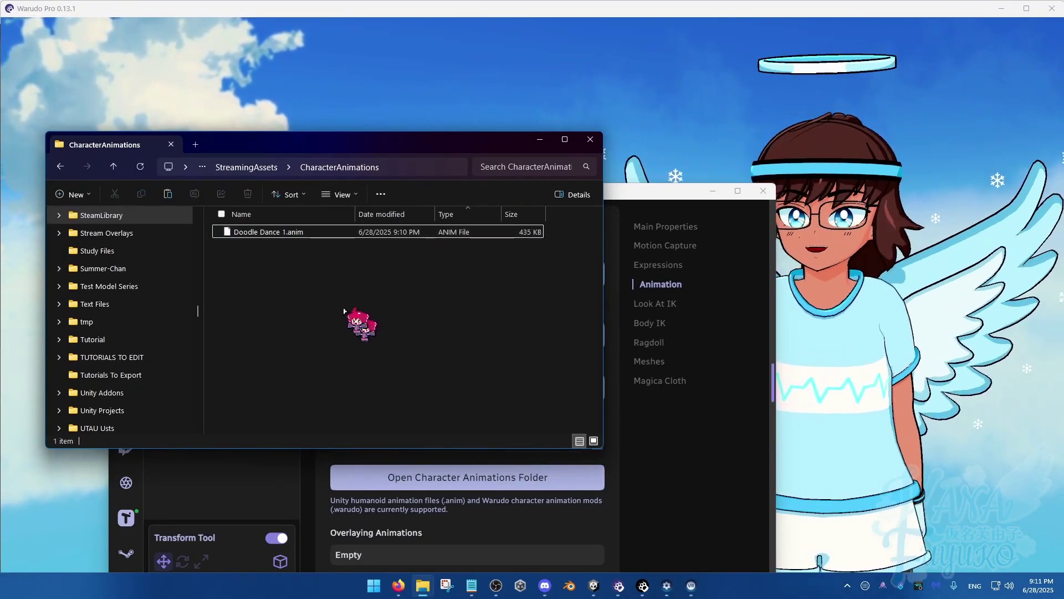
left_click_drag(430, 146, 428, 98)
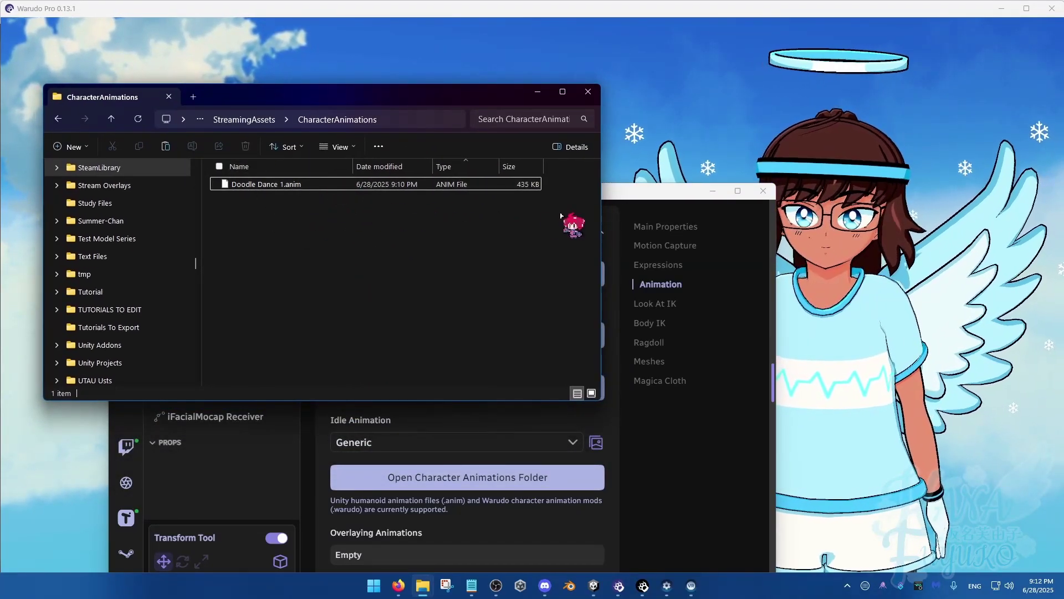
- Return to the Warudo Editor, apply the local file Doodle Dance 1 as Character 1's idle animation and inspect the character in the scene window
left_click_drag(638, 190, 590, 109)
left_click(449, 358)
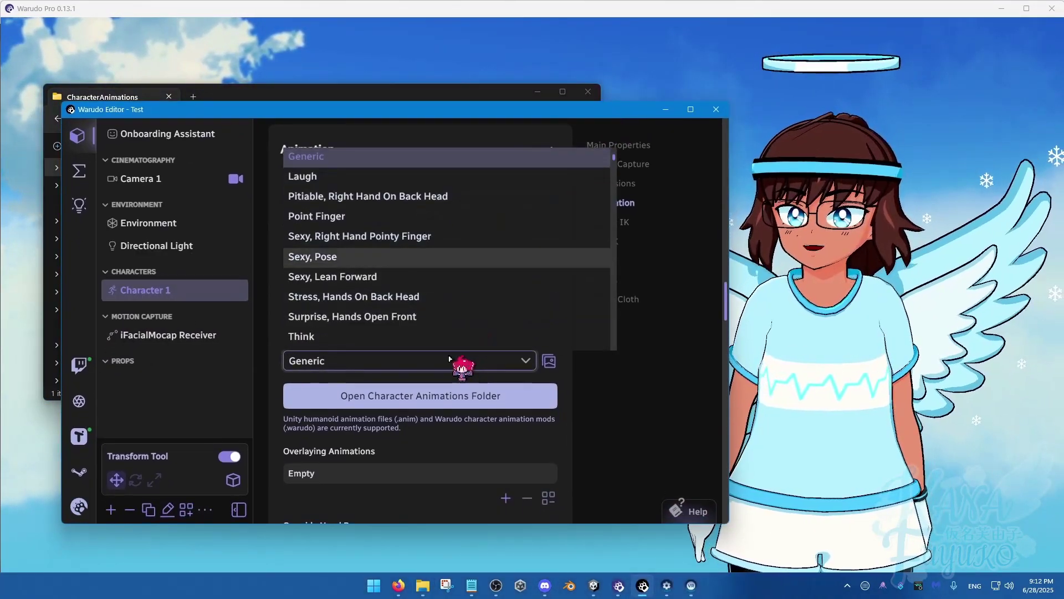
scroll(440, 264, "up", 10)
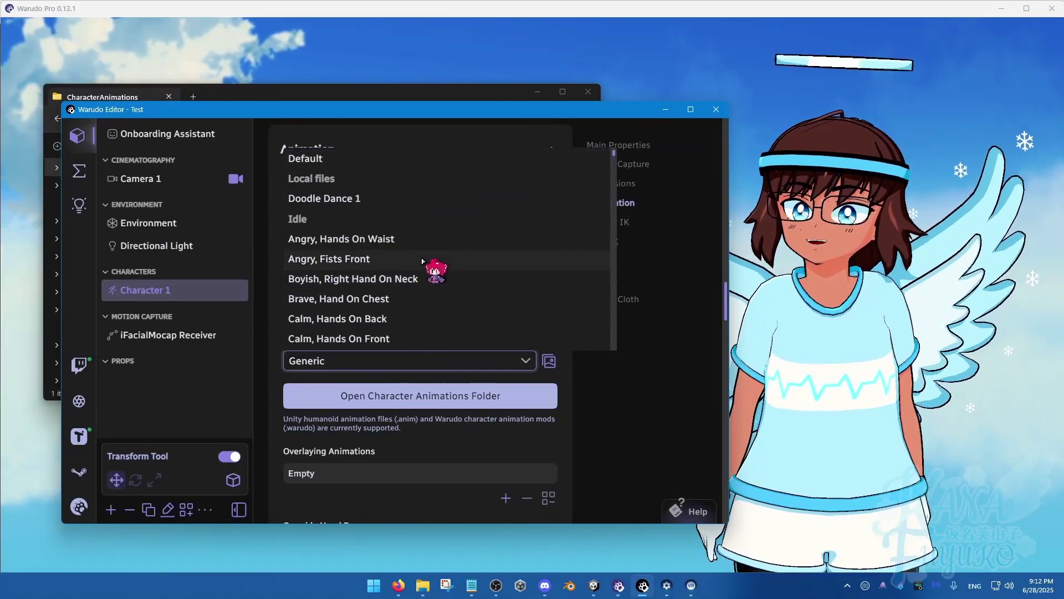
left_click(364, 201)
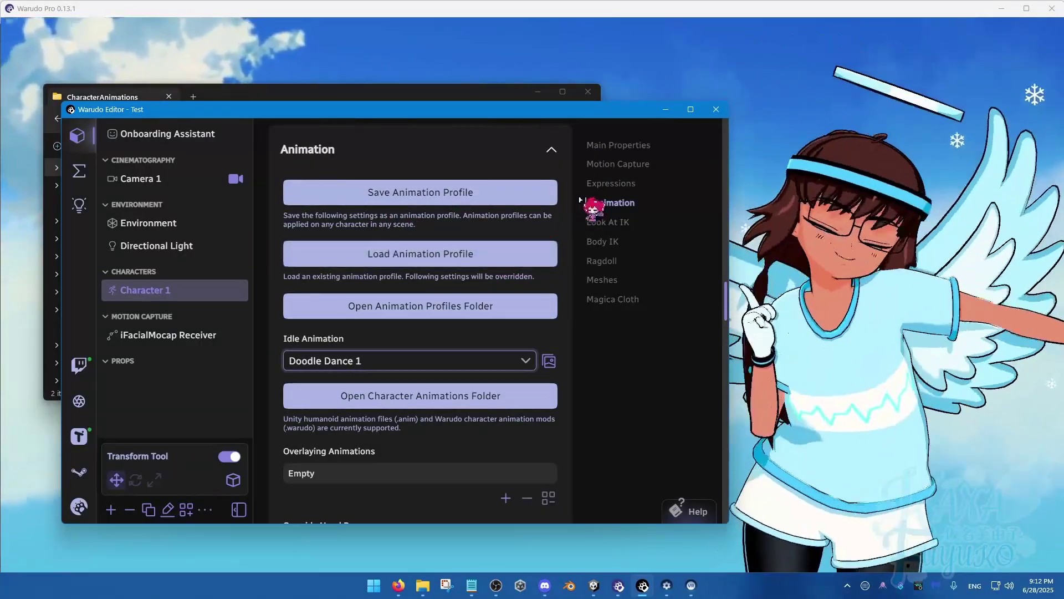
left_click_drag(637, 116, 595, 116)
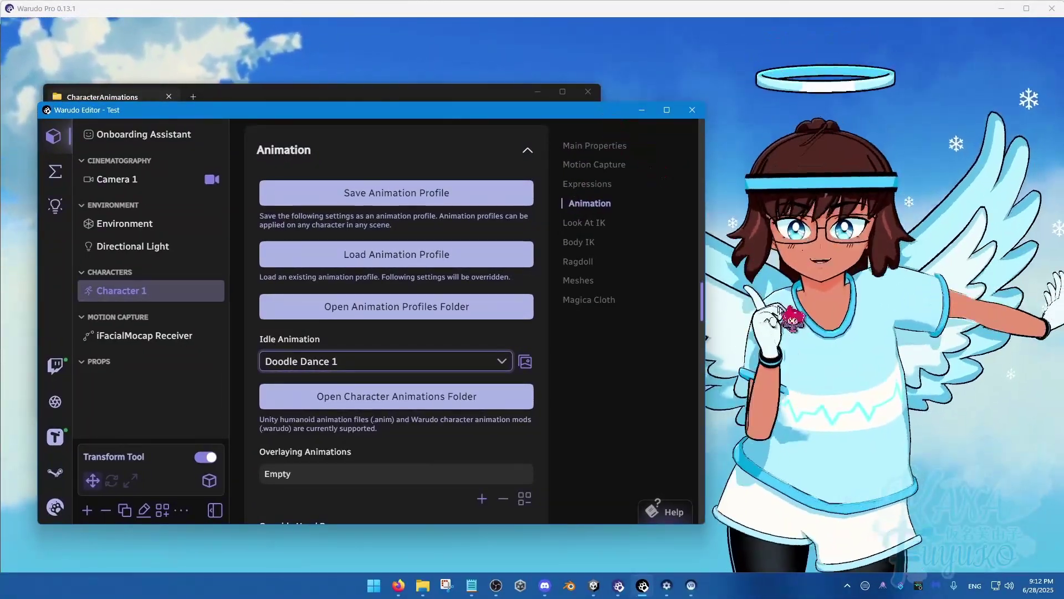
left_click(779, 309)
scroll(635, 344, "up", 5)
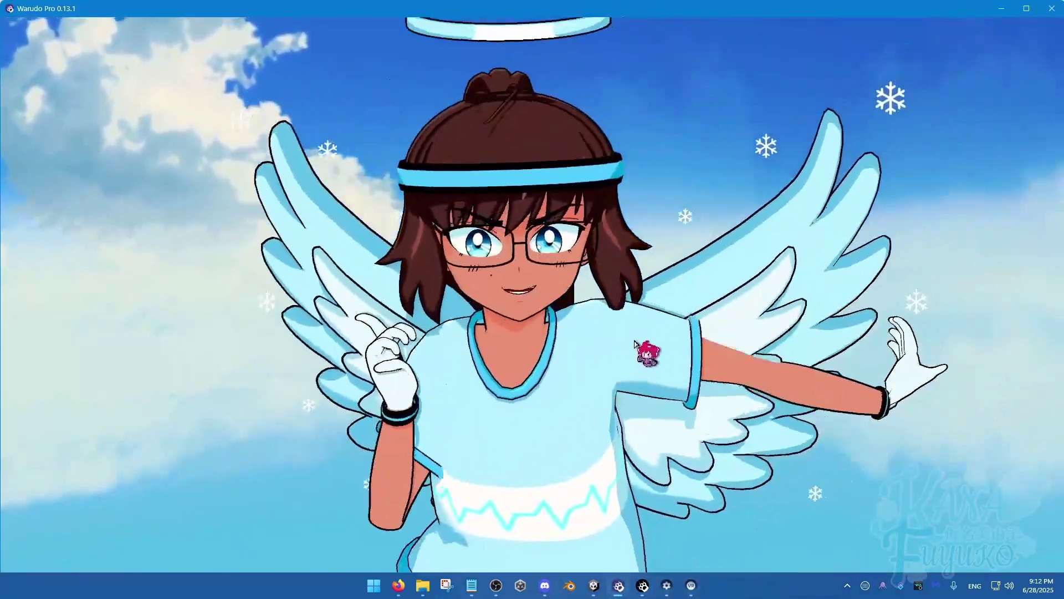